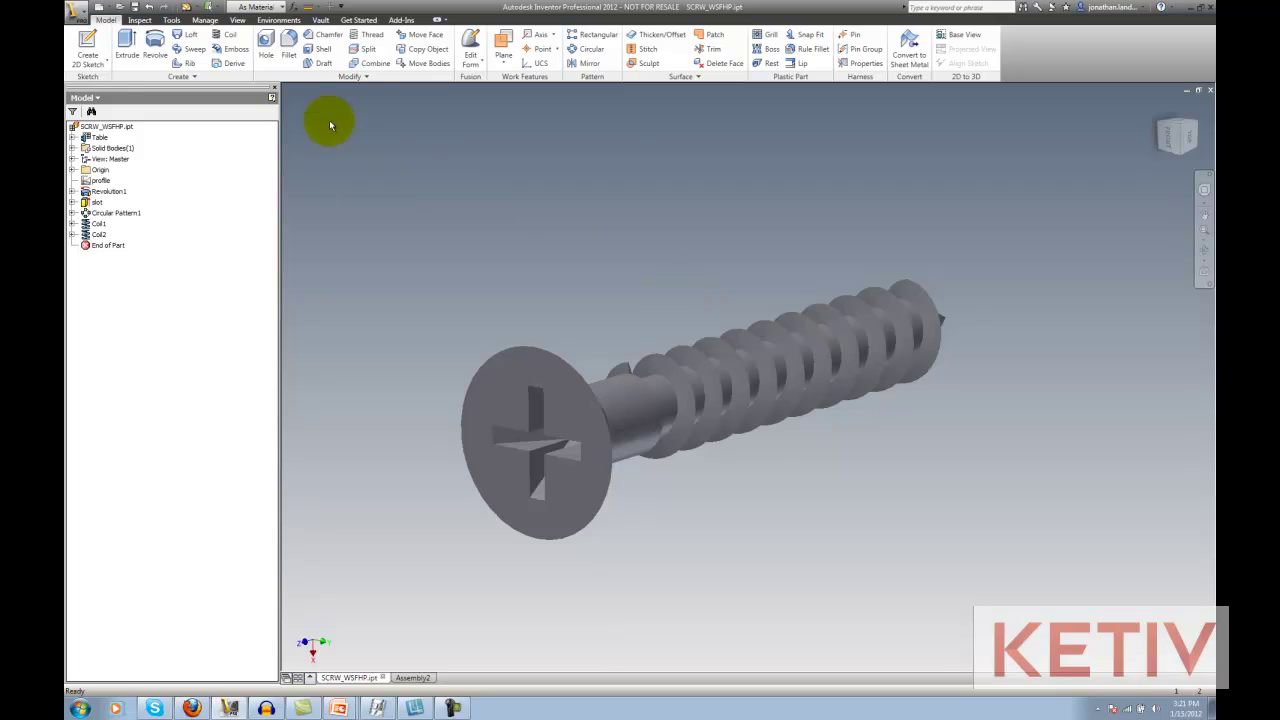
In the Content Center Editor, copy the Fasteners category structure to the Custom Content Library.
click(205, 20)
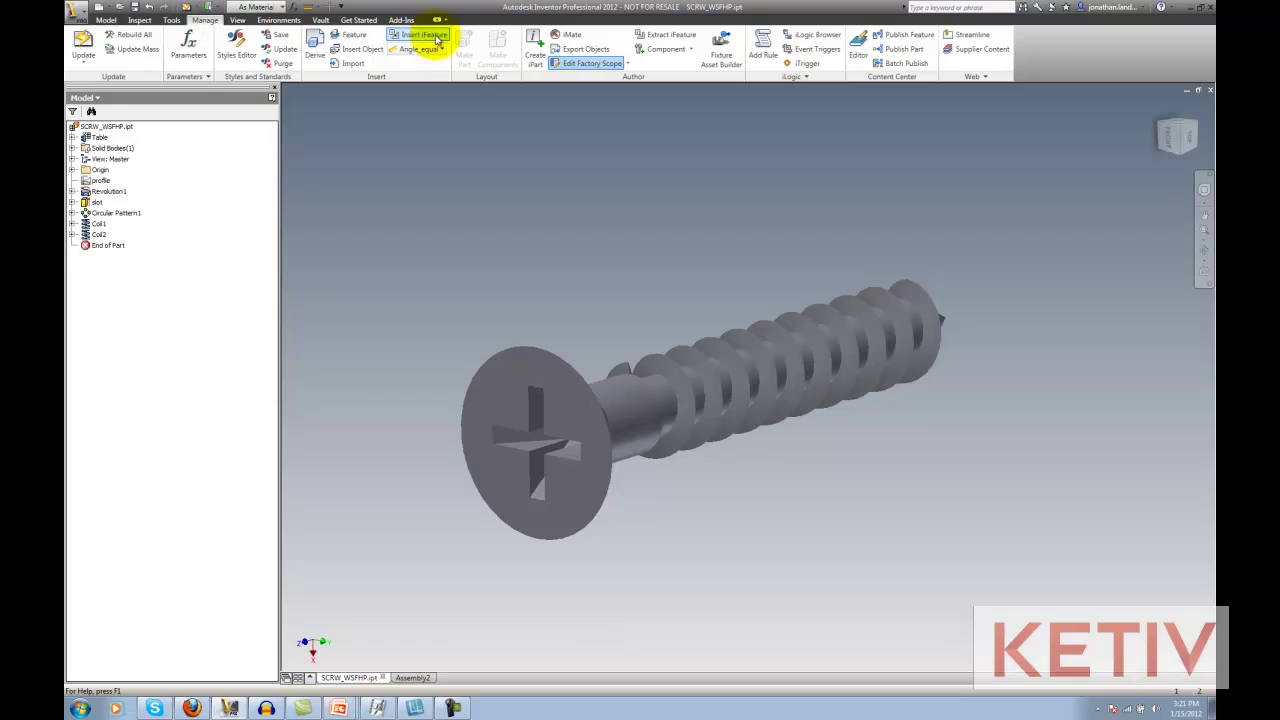
click(862, 55)
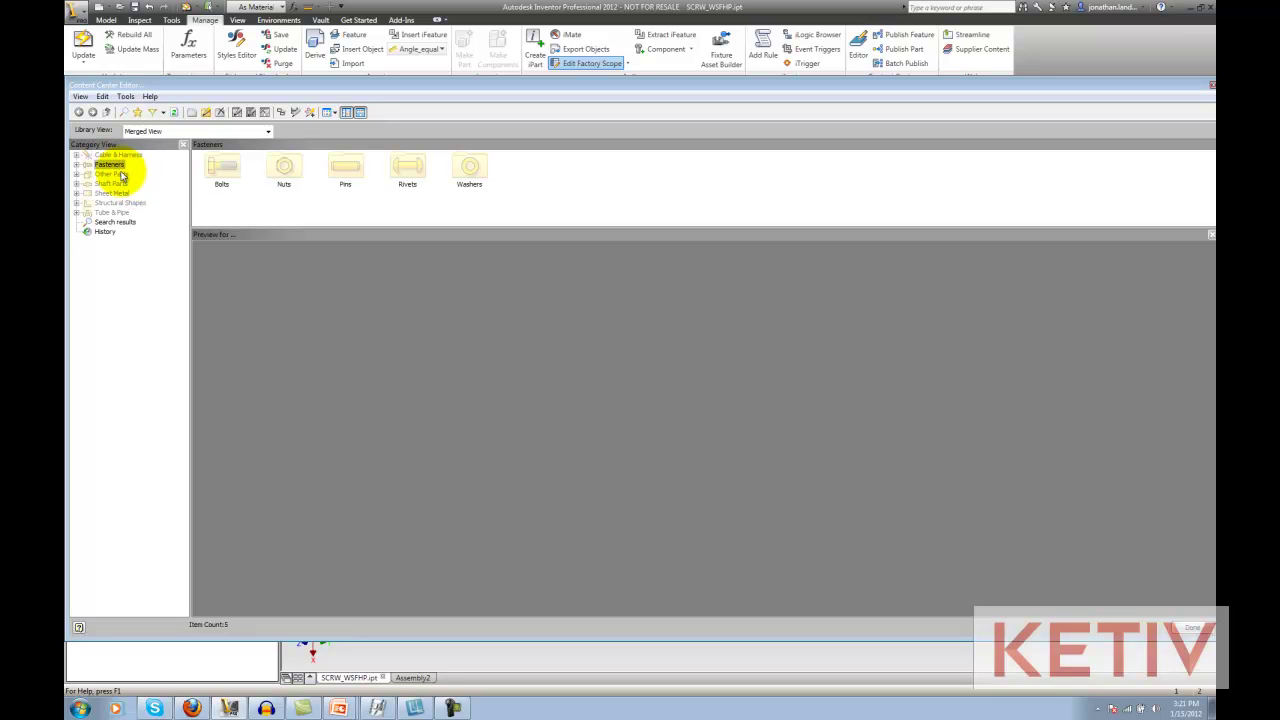
right_click(118, 166)
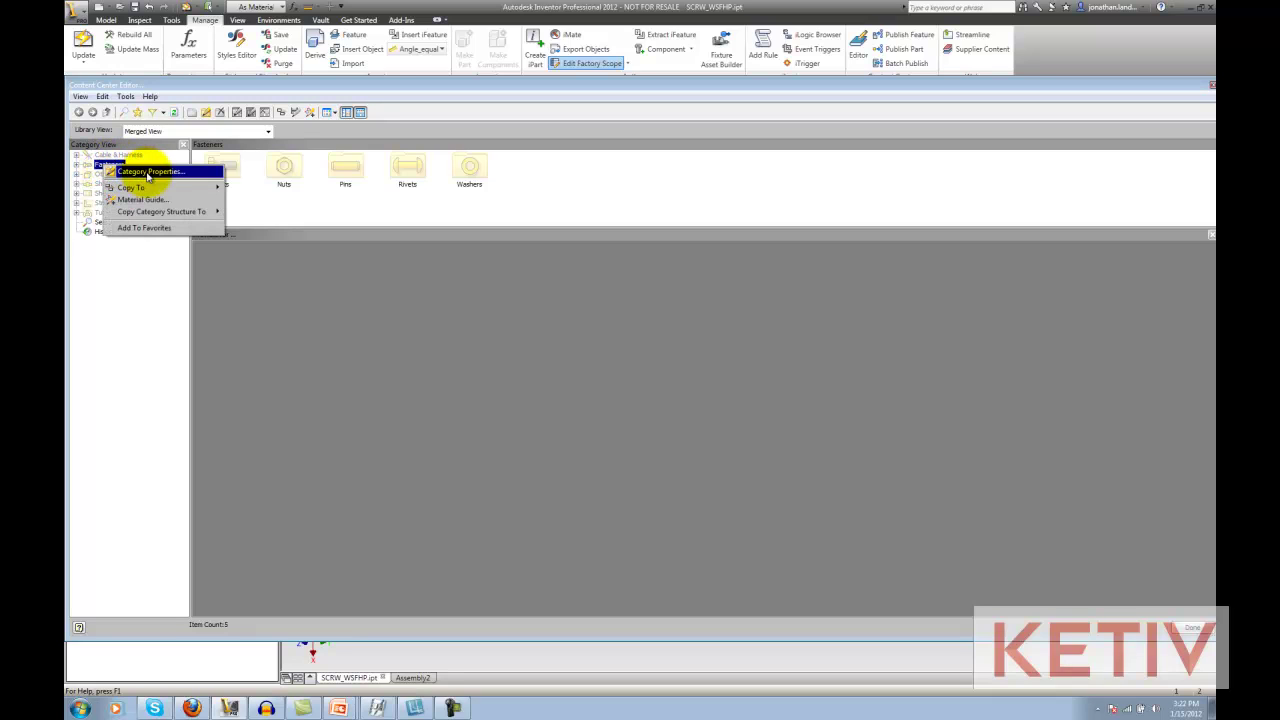
mouse_move(162, 187)
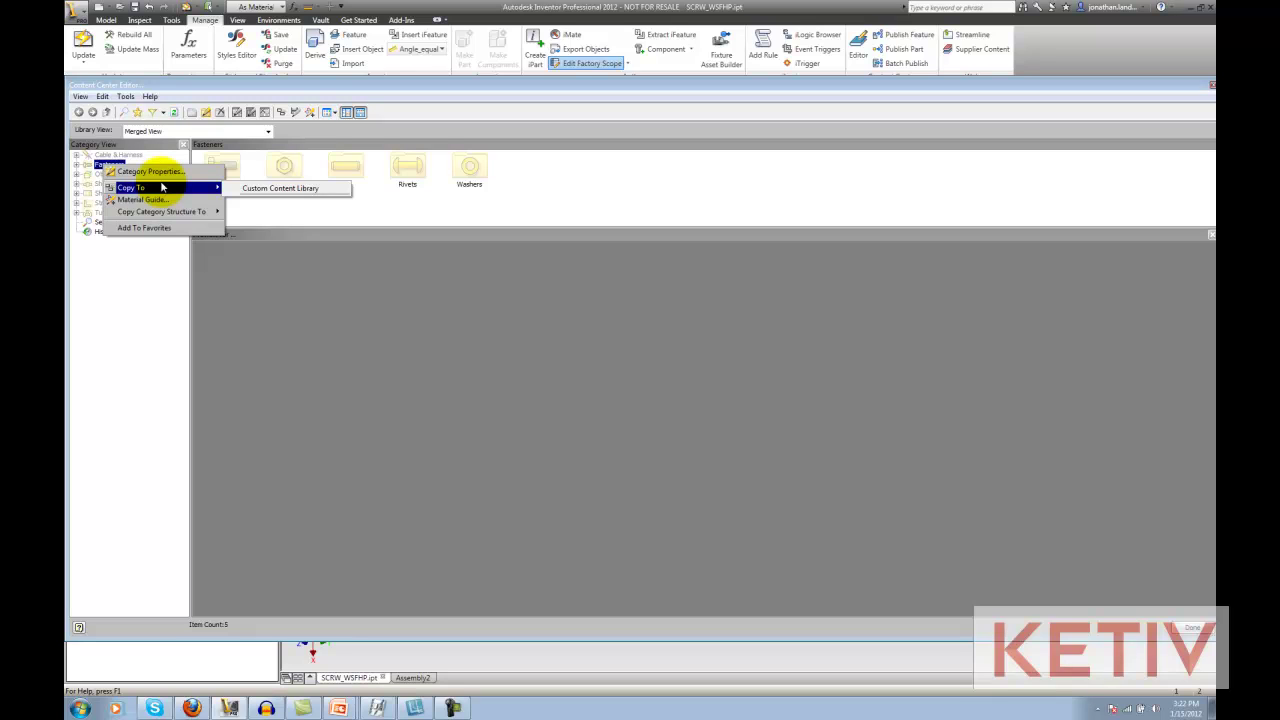
mouse_move(172, 216)
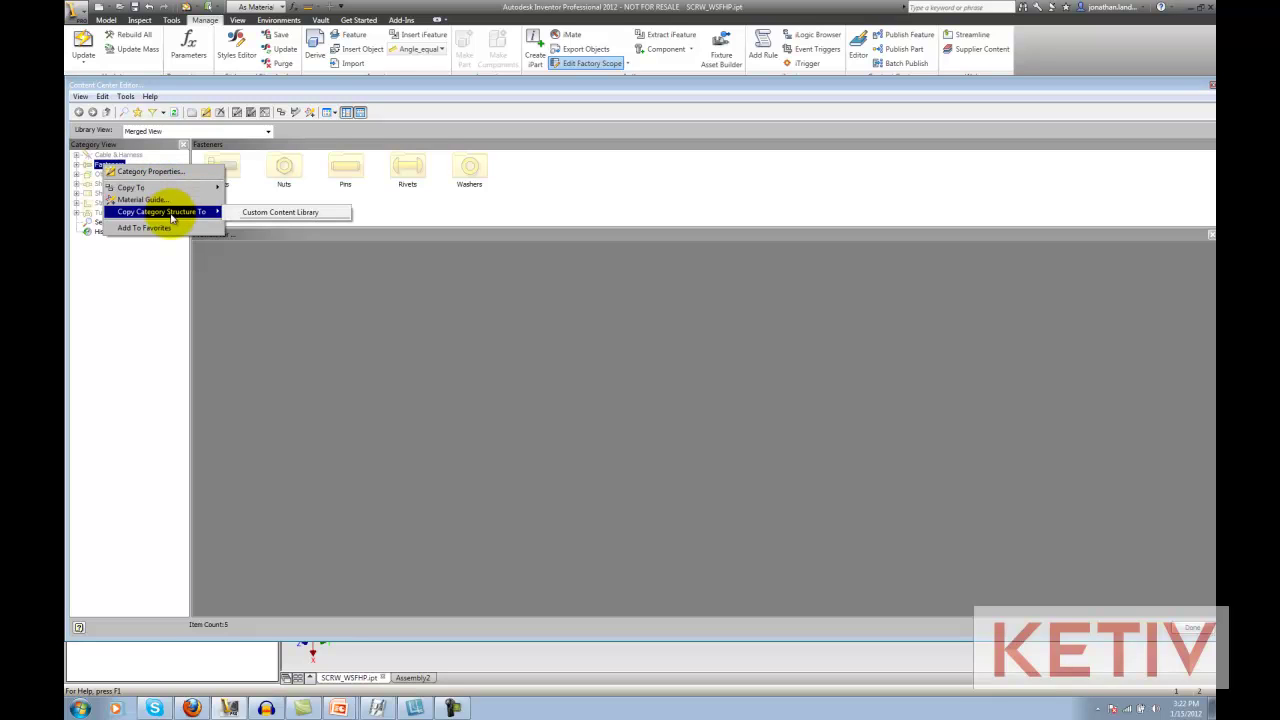
click(241, 215)
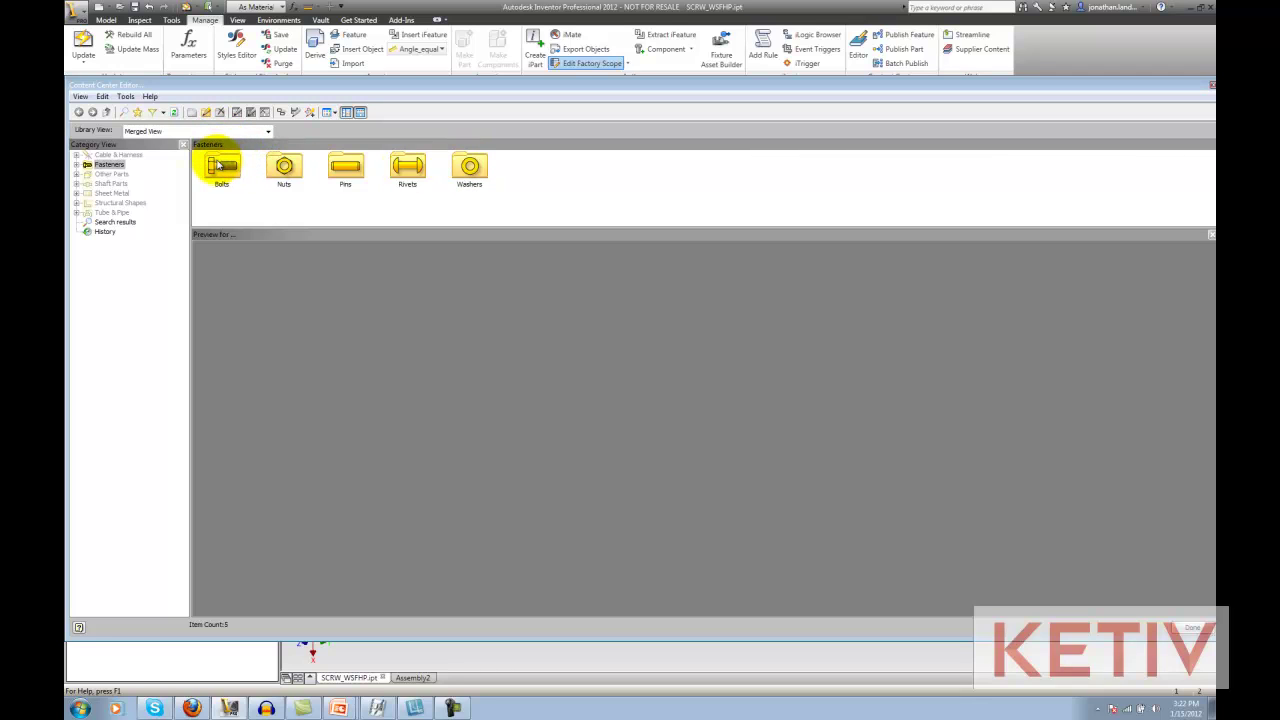
Switch the library view to Custom Content Library and start a new category under Fasteners named "Wood Screws".
click(203, 131)
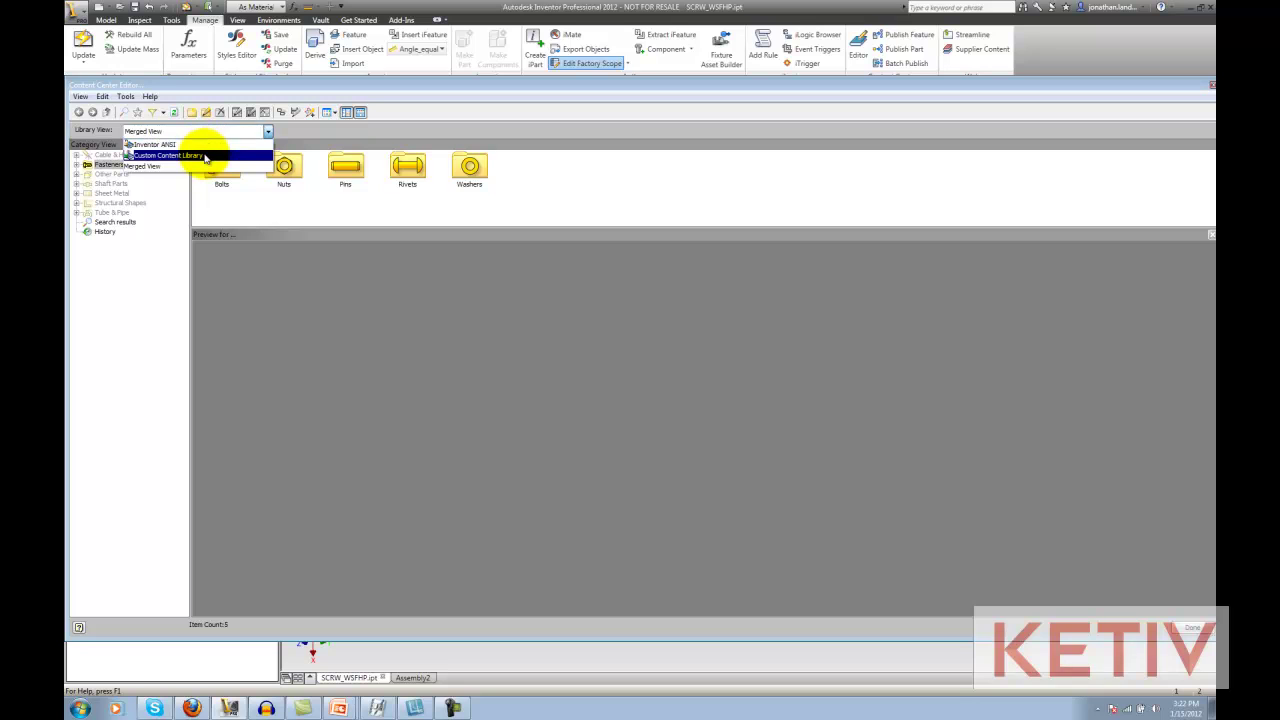
click(205, 156)
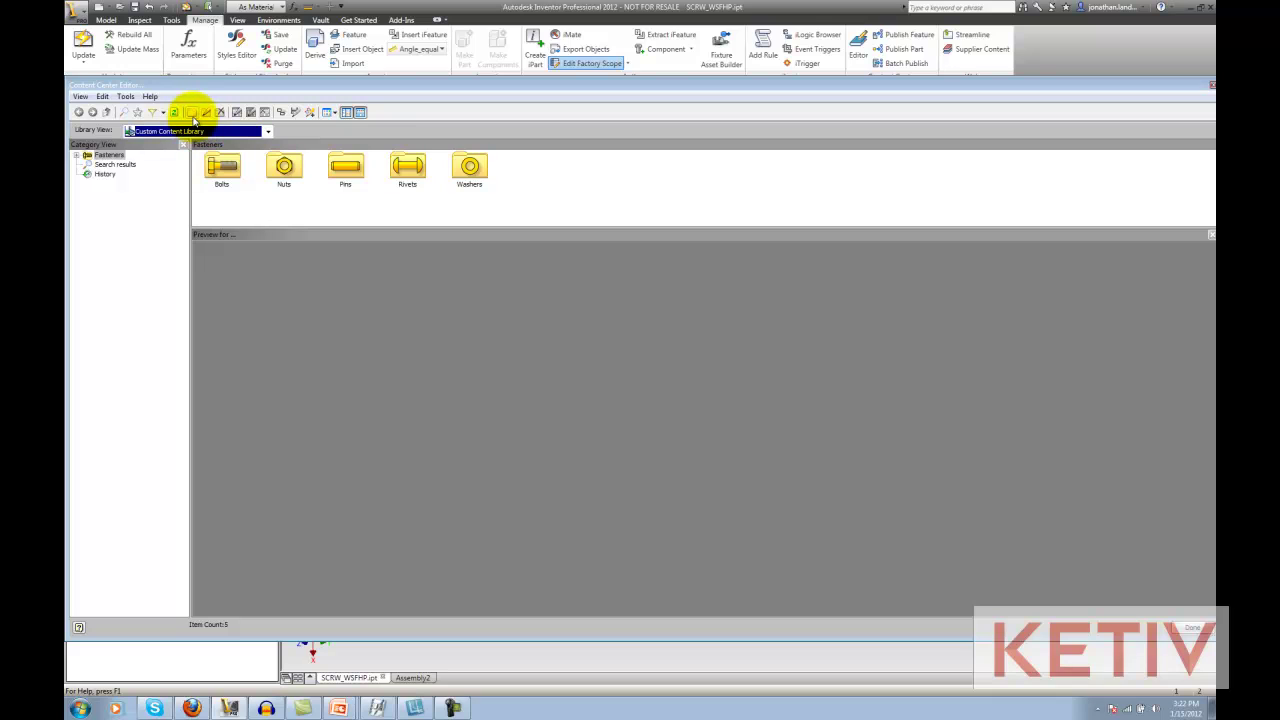
click(193, 115)
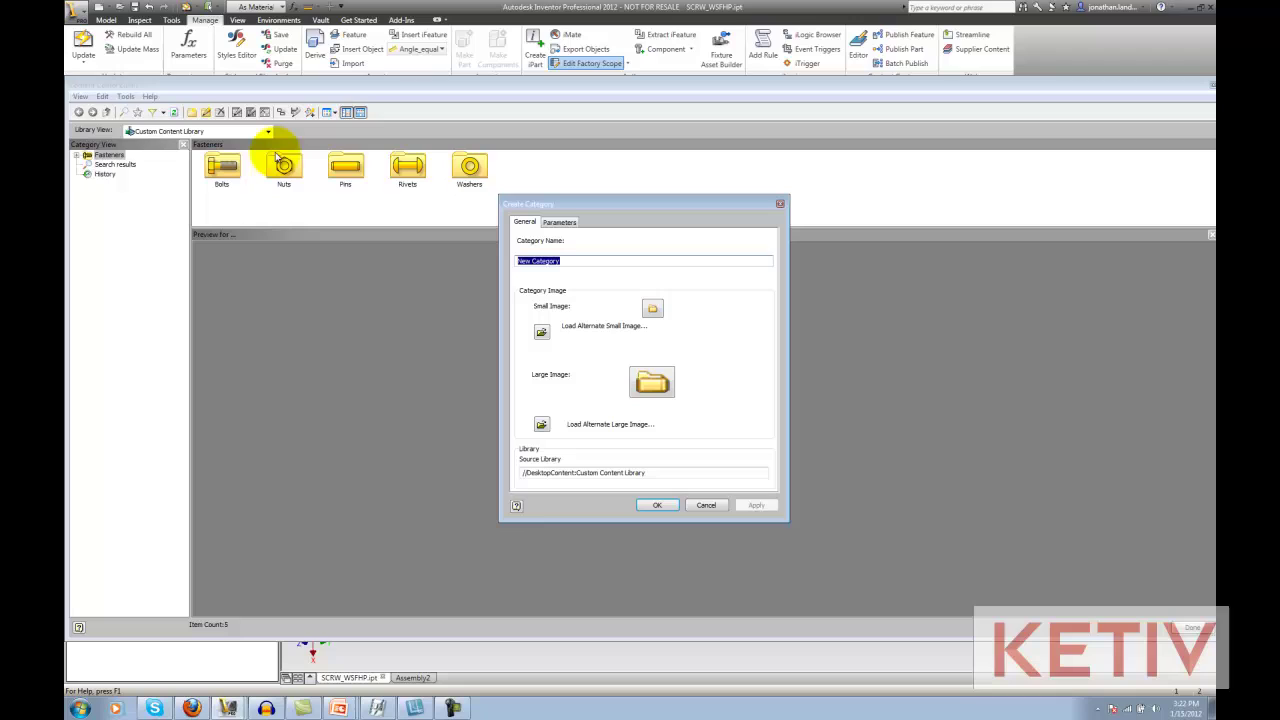
text(Wood Screws)
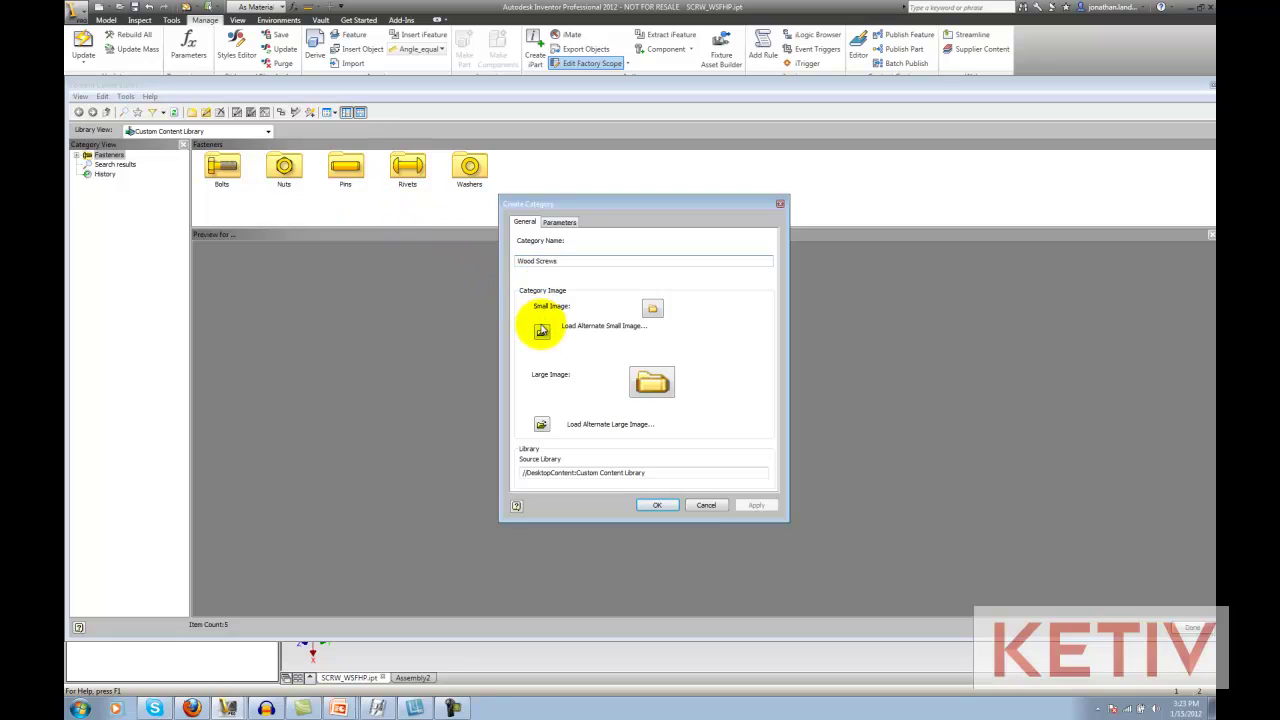
Use Screw image.bmp as both the small and large category image, create the category and close the Content Center Editor.
click(541, 331)
click(541, 331)
click(204, 214)
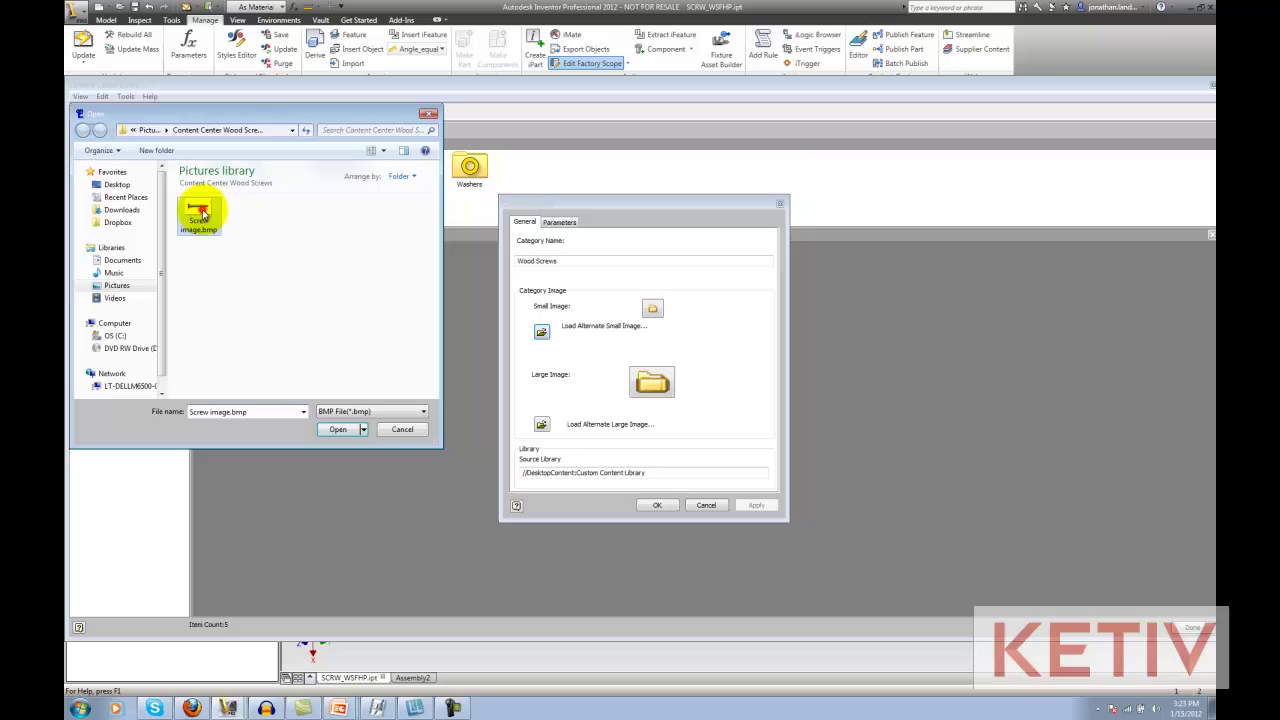
click(336, 429)
click(543, 425)
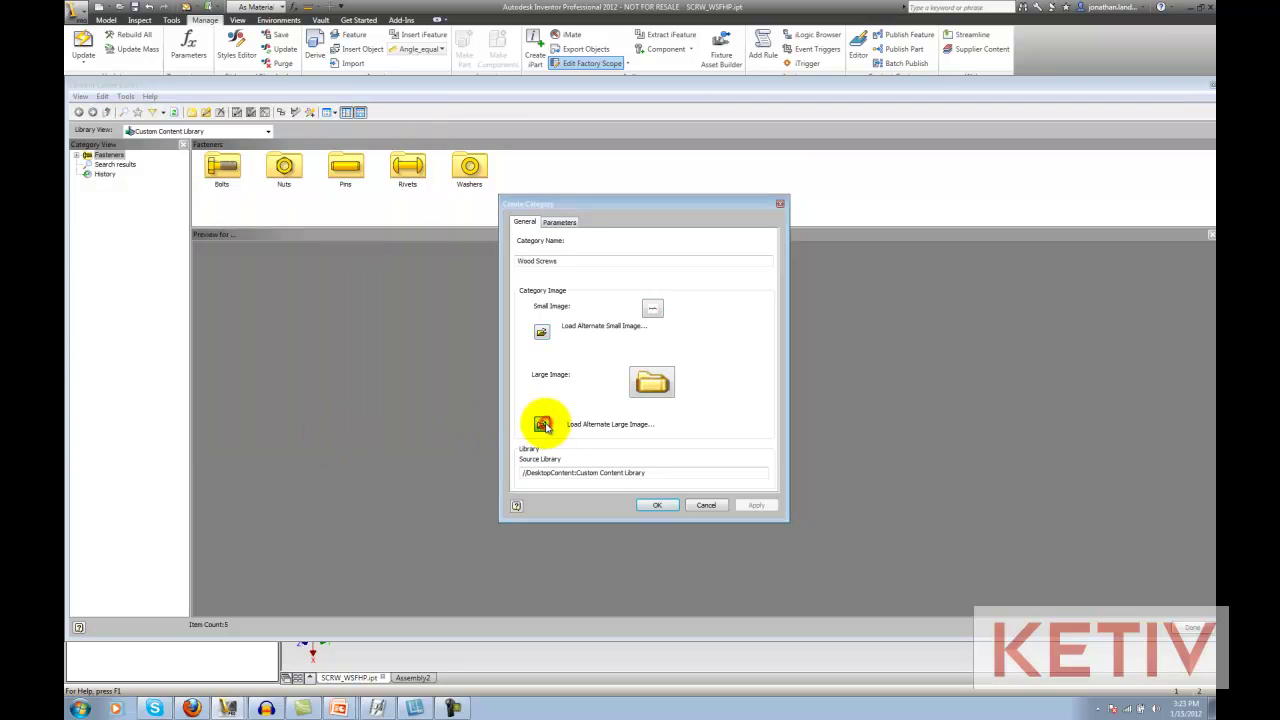
click(202, 214)
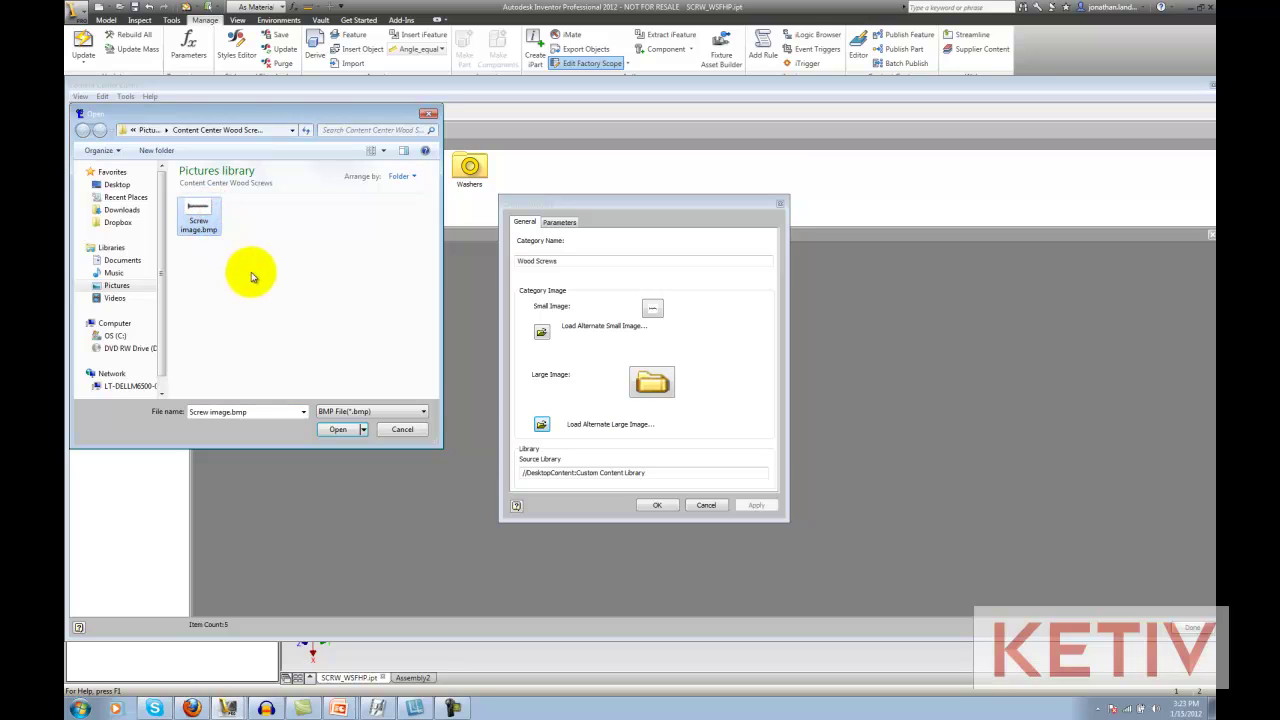
click(330, 428)
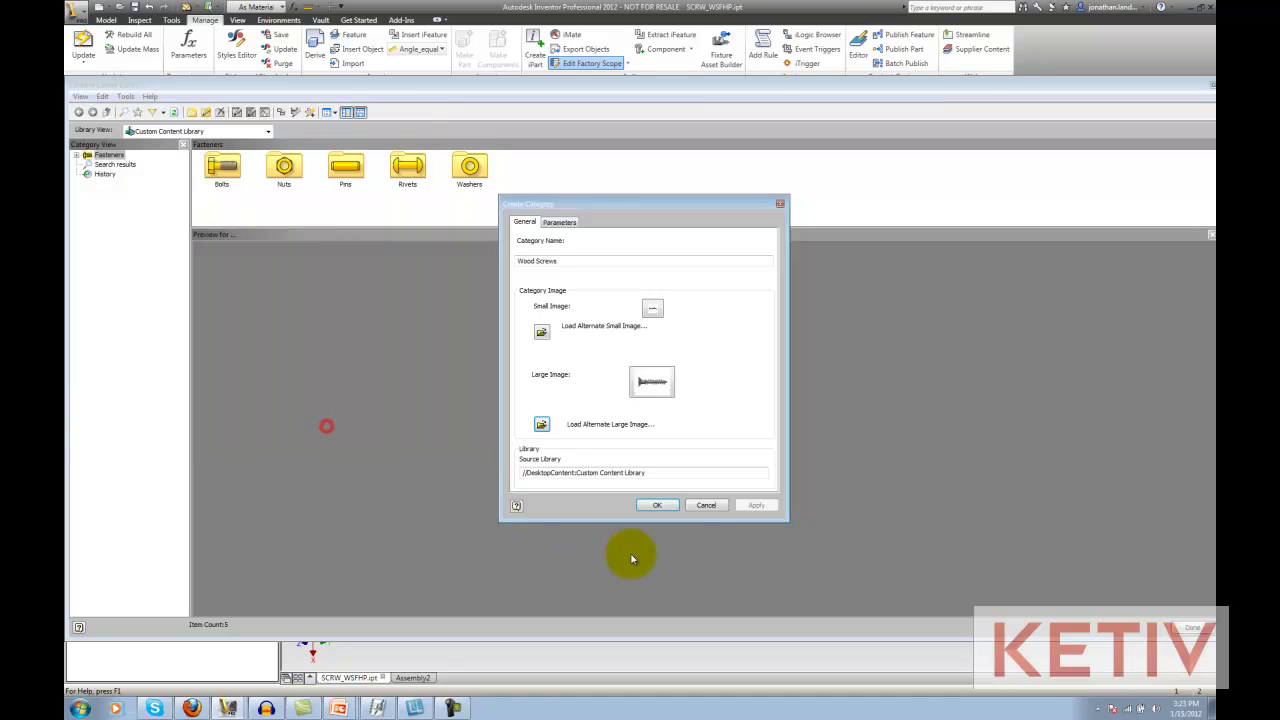
click(660, 505)
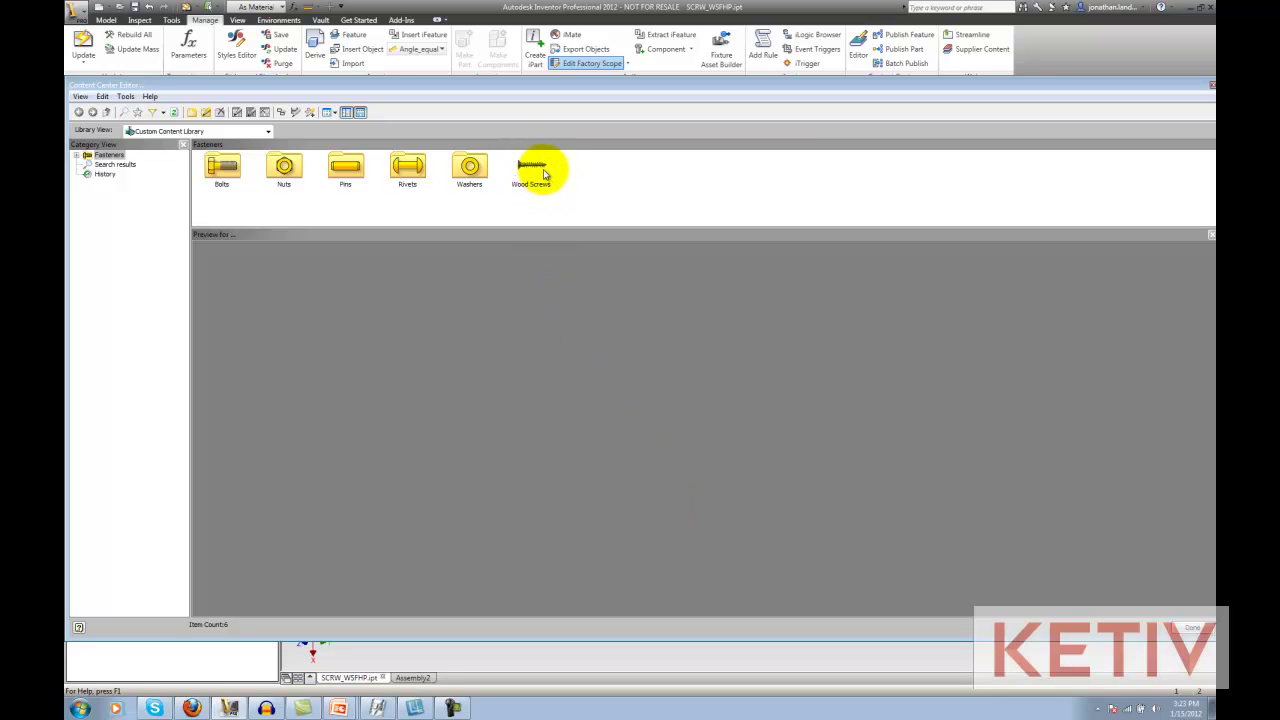
click(1188, 627)
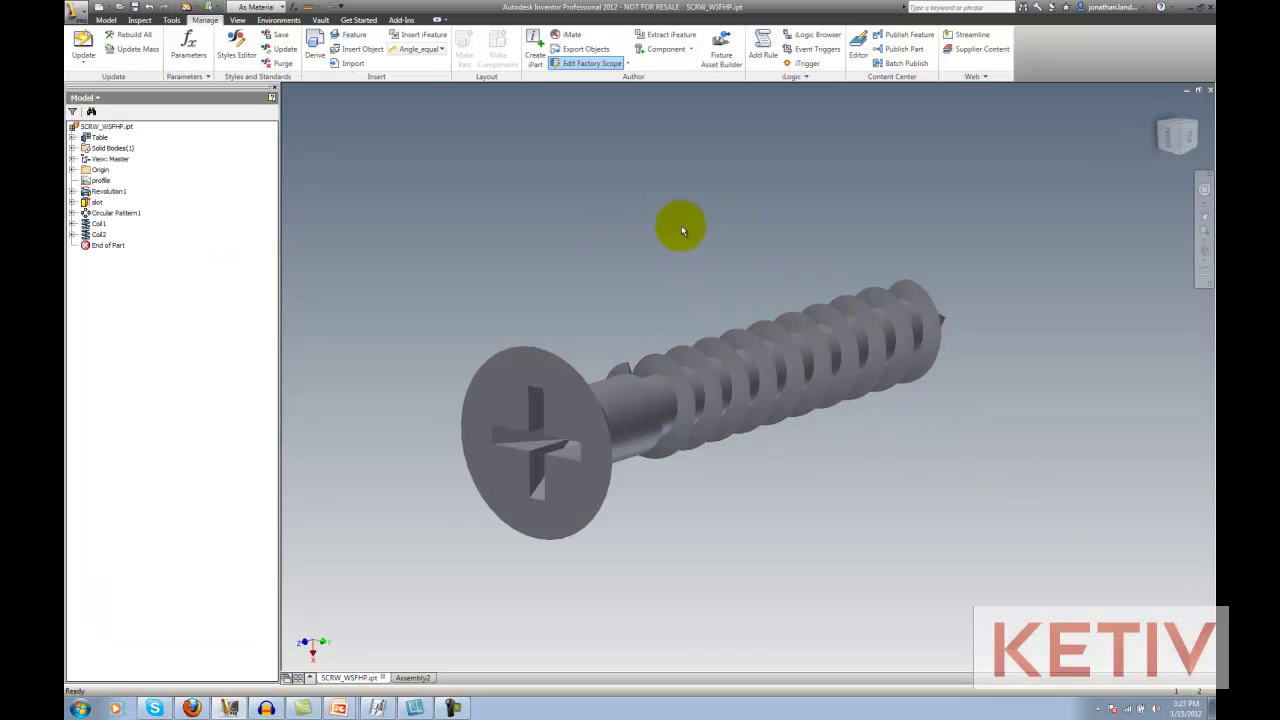
Start publishing the screw part to the Content Center, with Custom Content Library as the target and English as the language.
click(897, 50)
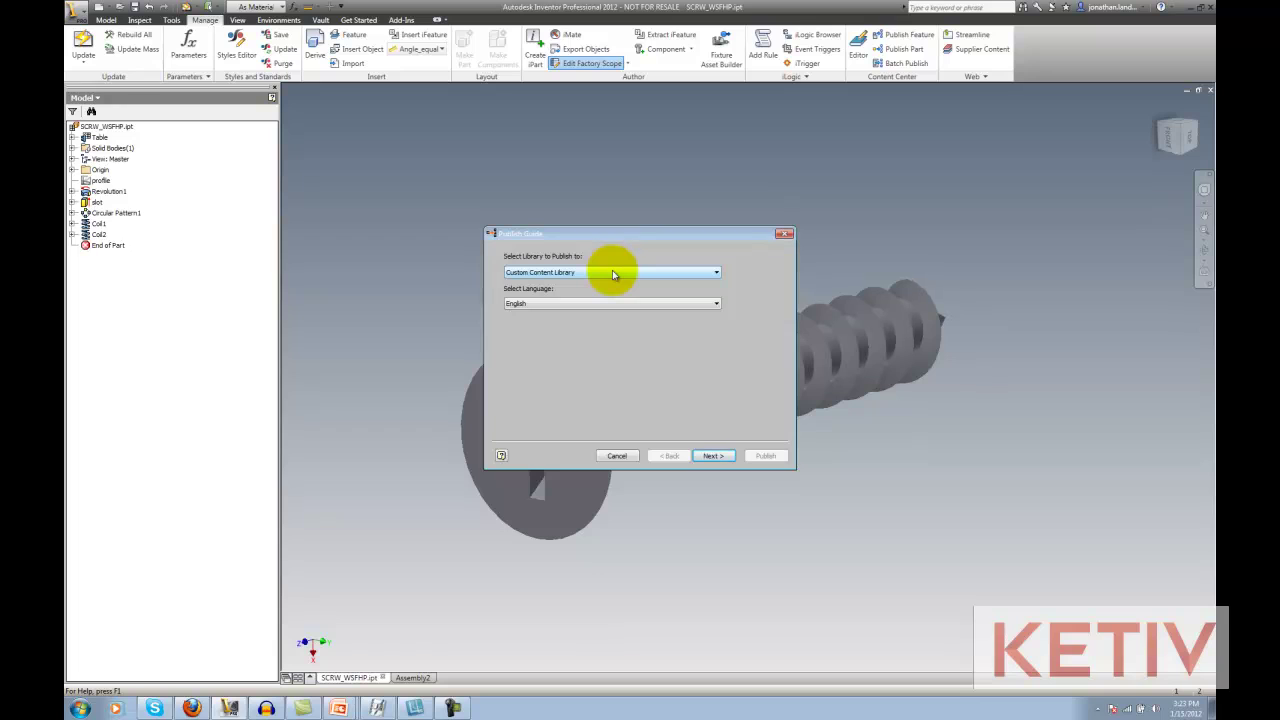
click(716, 273)
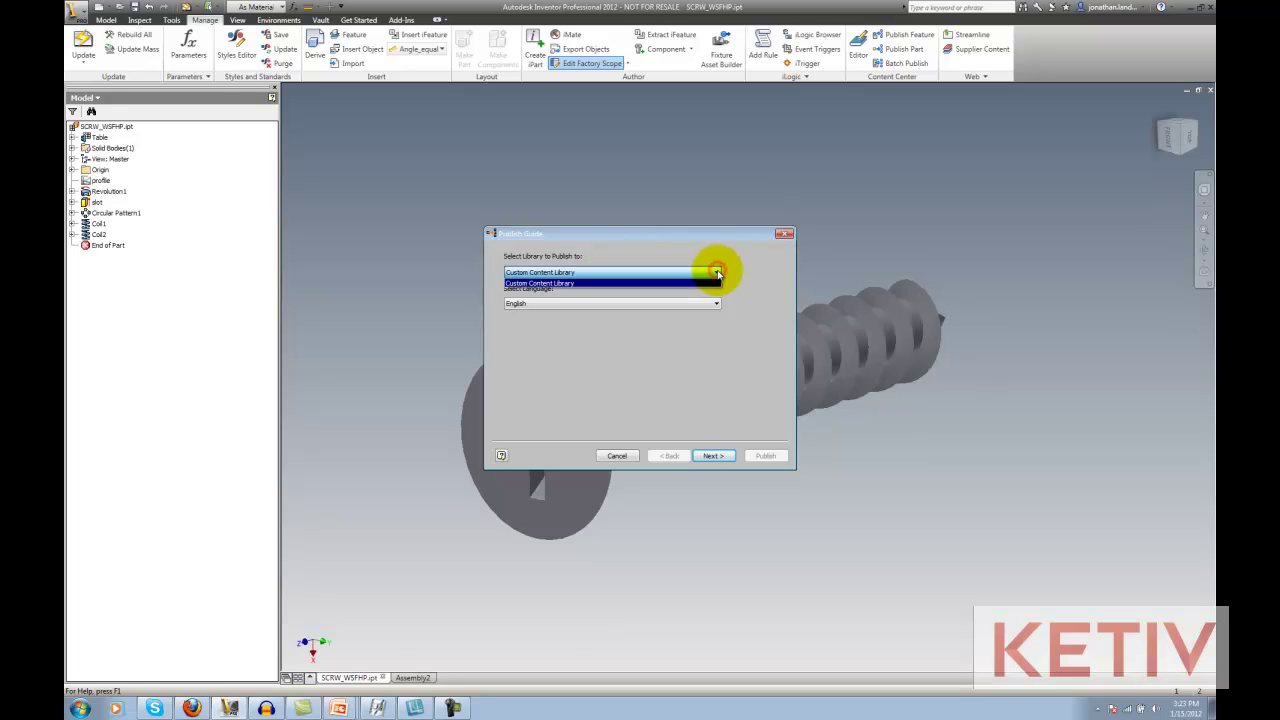
click(716, 273)
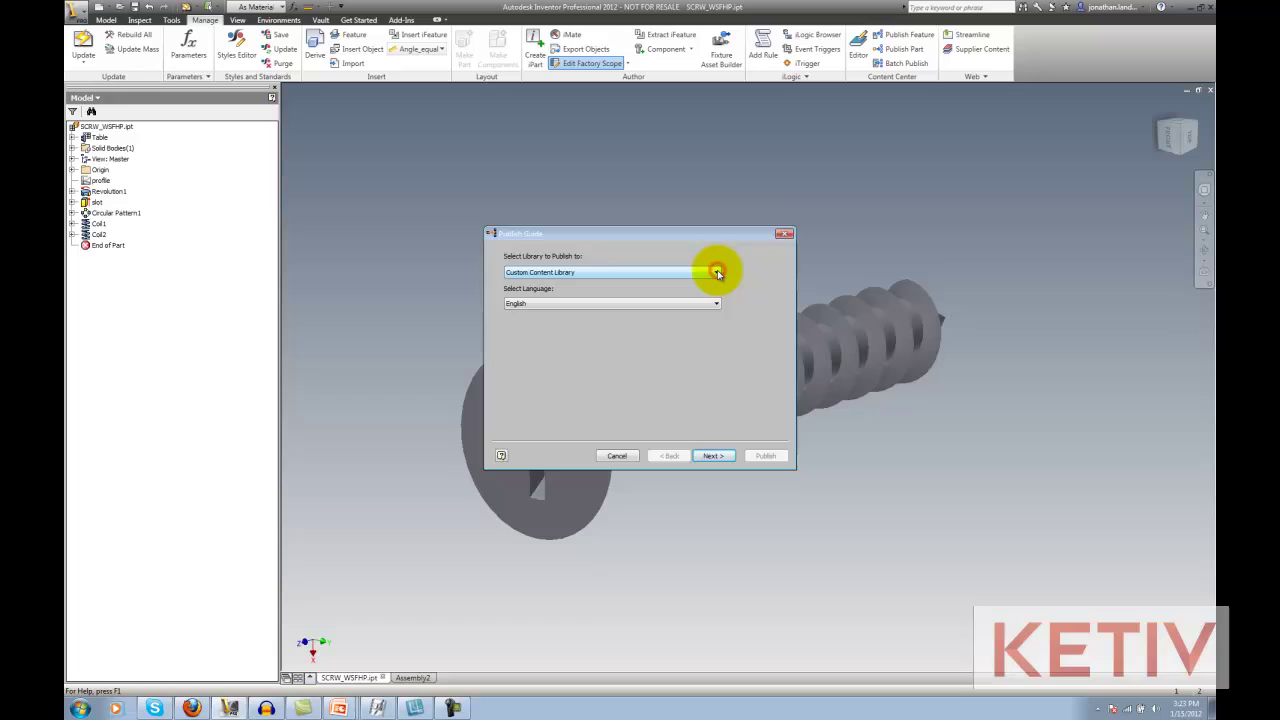
click(716, 273)
click(716, 273)
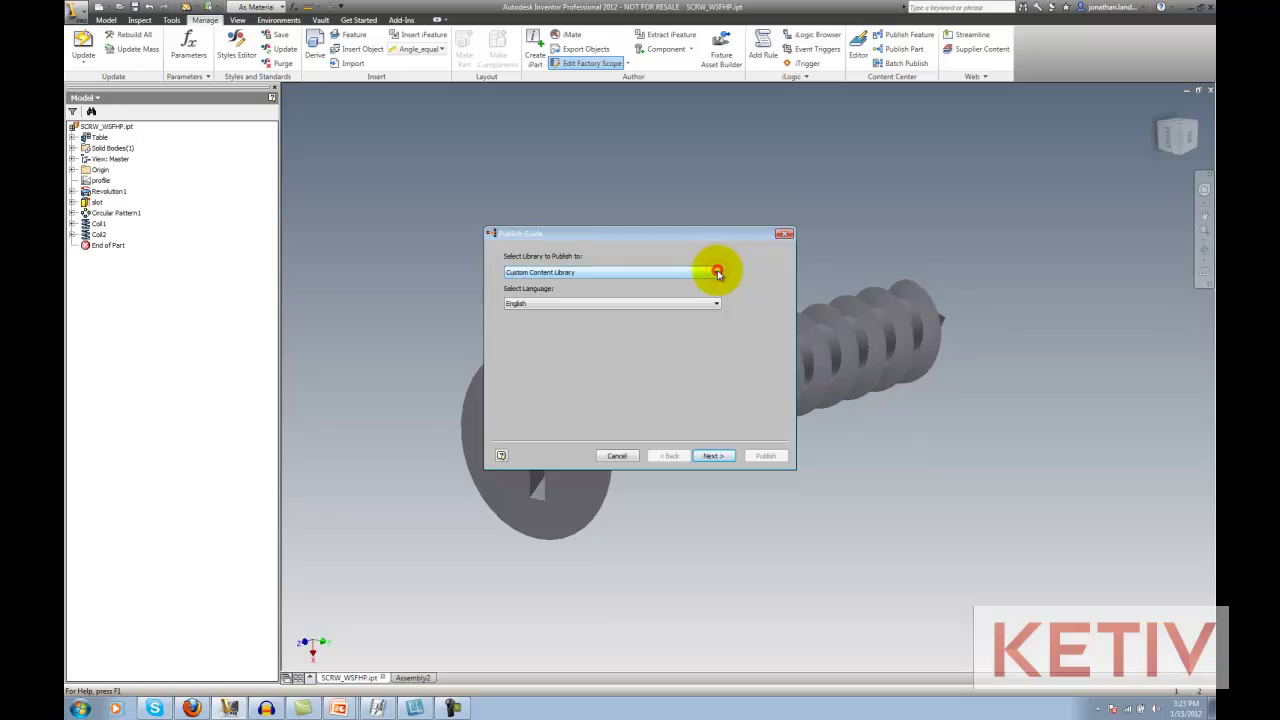
click(670, 304)
click(708, 455)
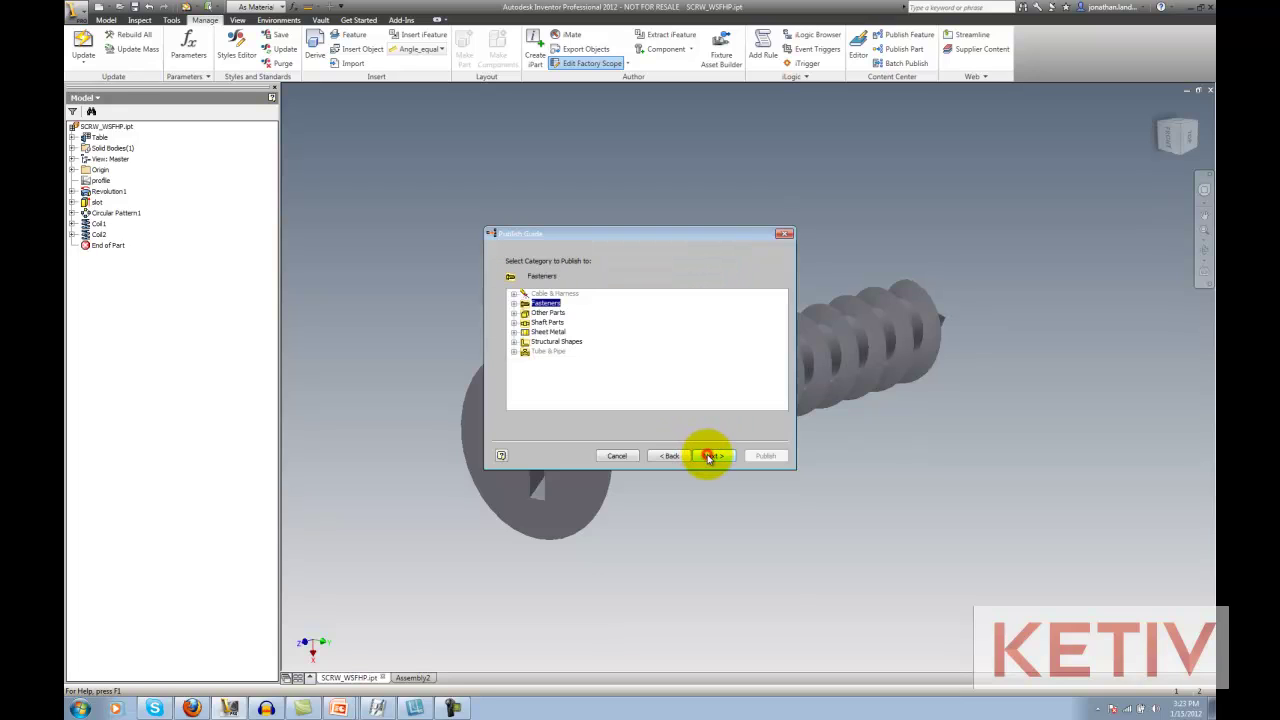
Choose Wood Screws under Fasteners as the publishing category and continue past the parameter mapping to the key columns.
click(513, 303)
click(553, 360)
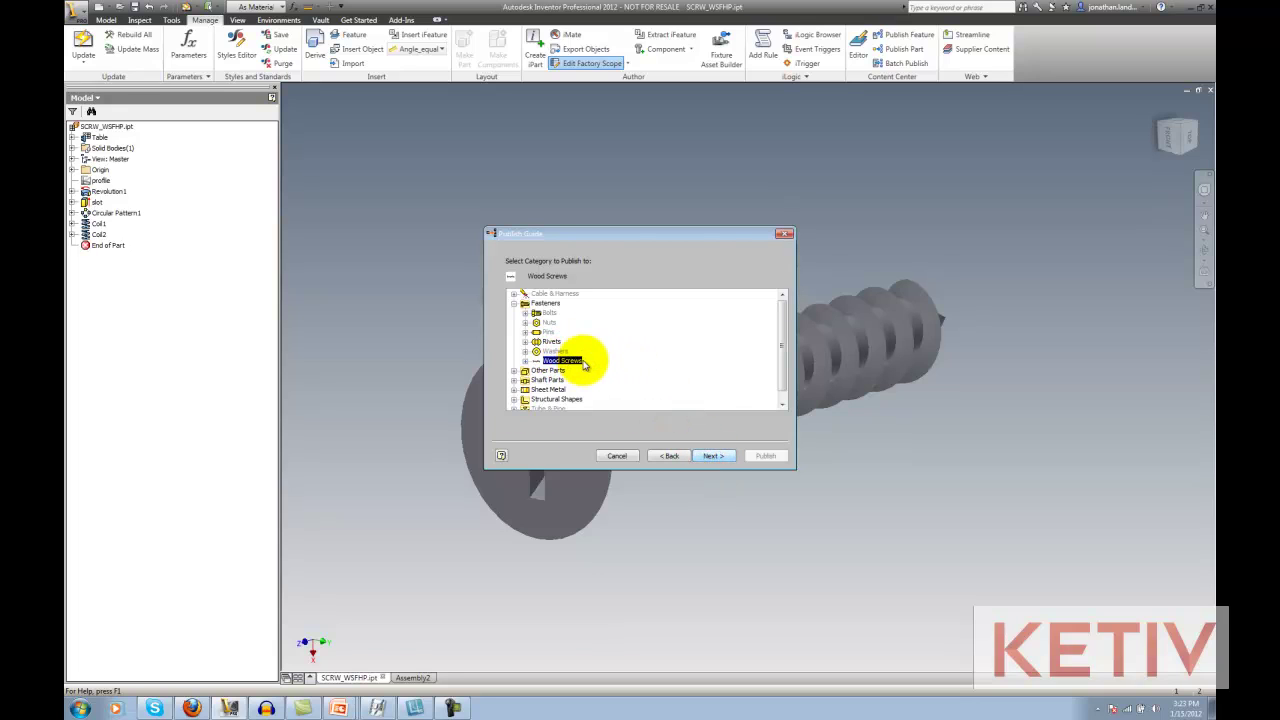
click(712, 455)
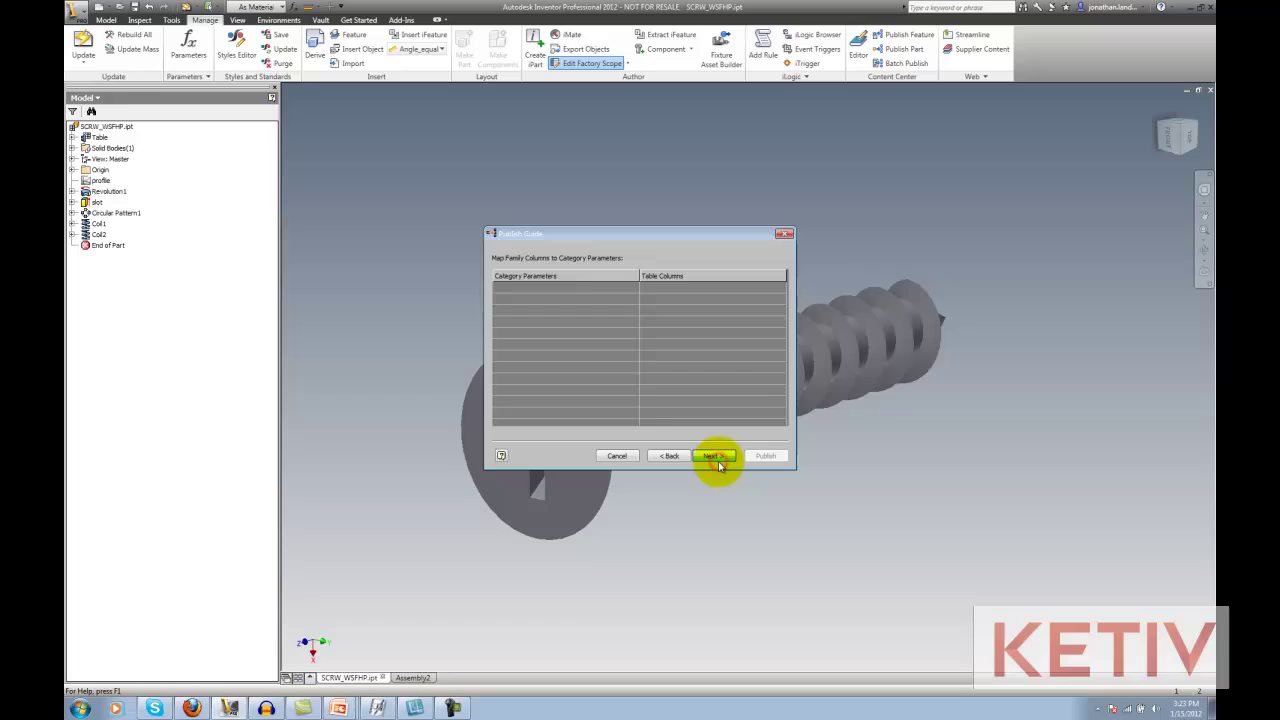
click(718, 462)
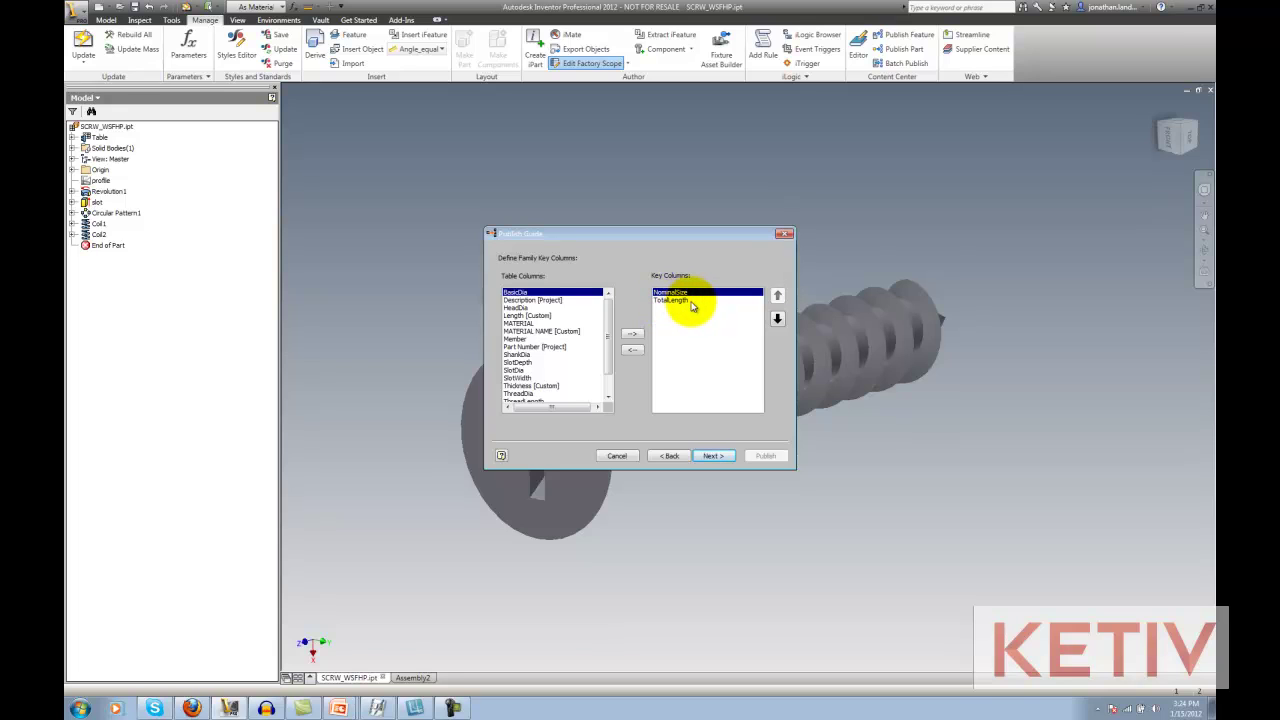
click(545, 323)
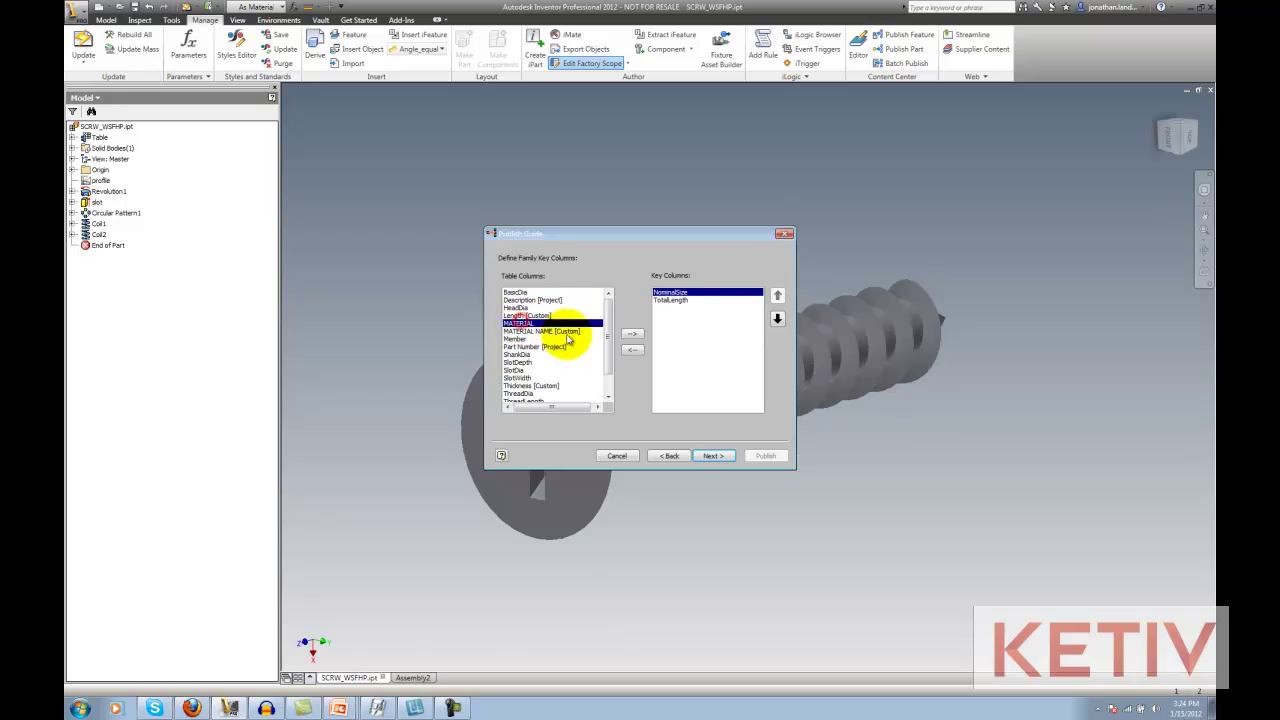
click(633, 335)
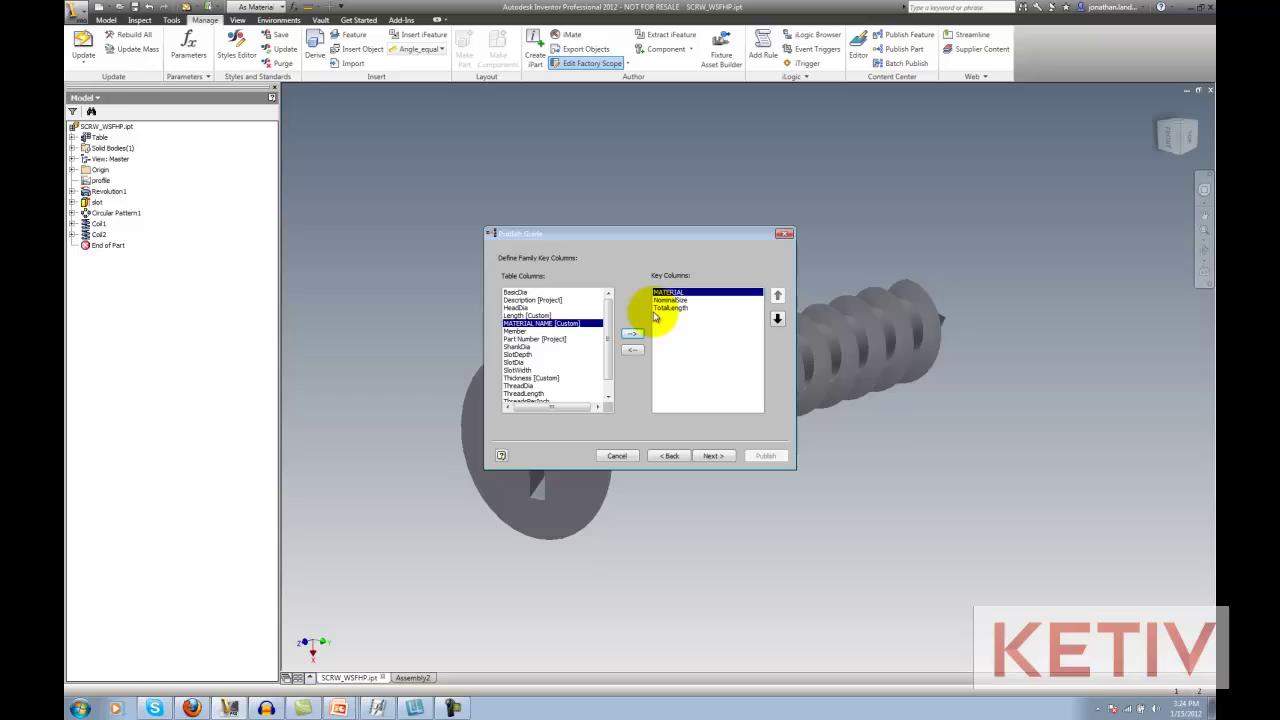
click(632, 350)
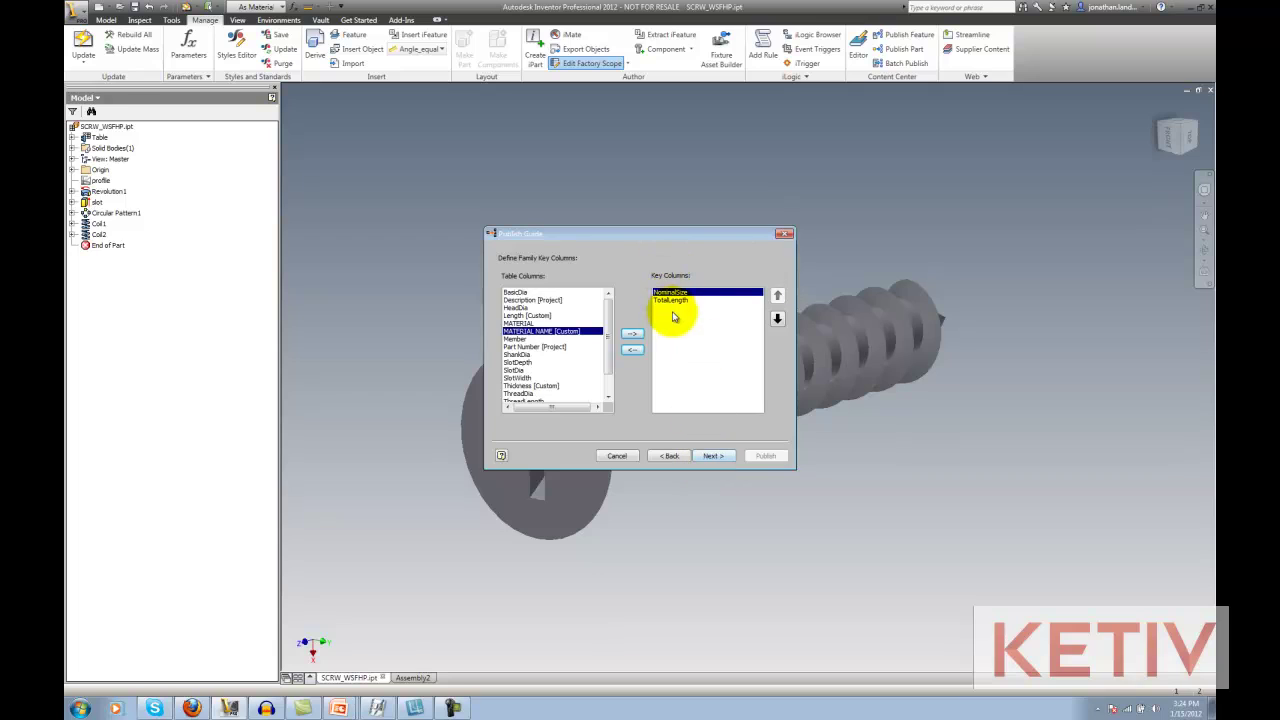
click(709, 458)
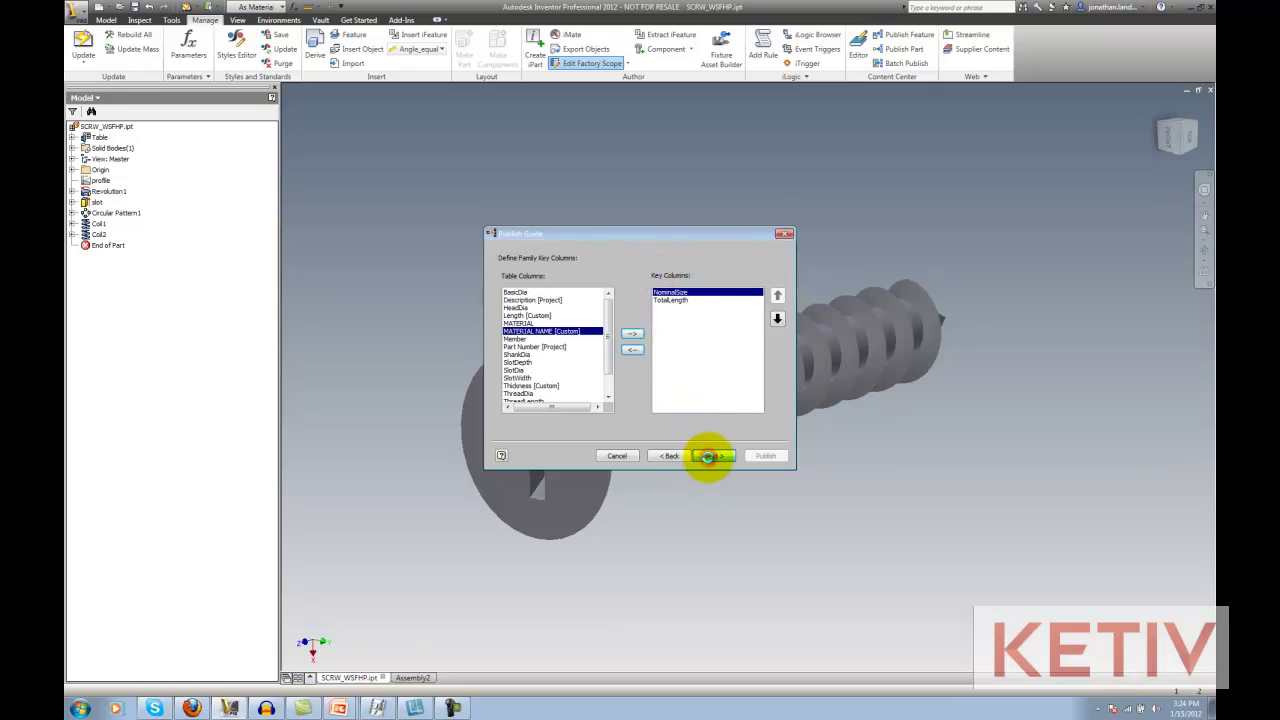
double_click(580, 283)
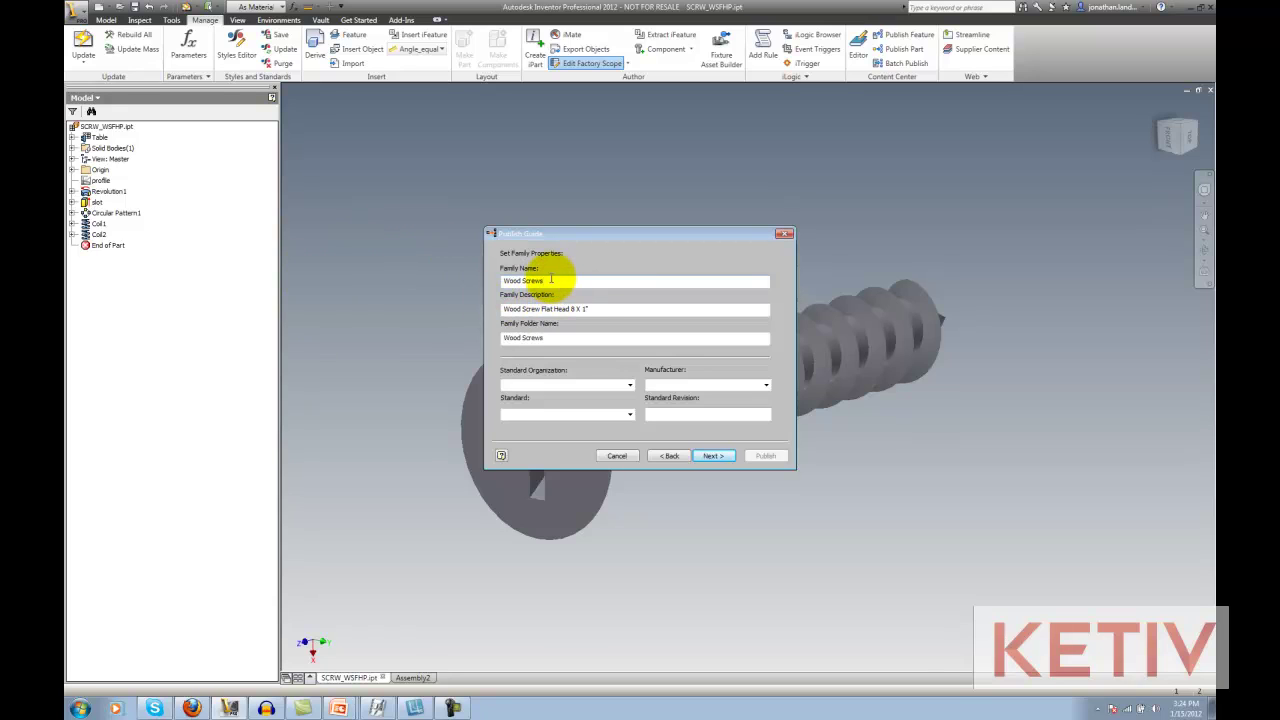
drag(600, 305, 297, 281)
text(Wood Screws from www.cbliss.com)
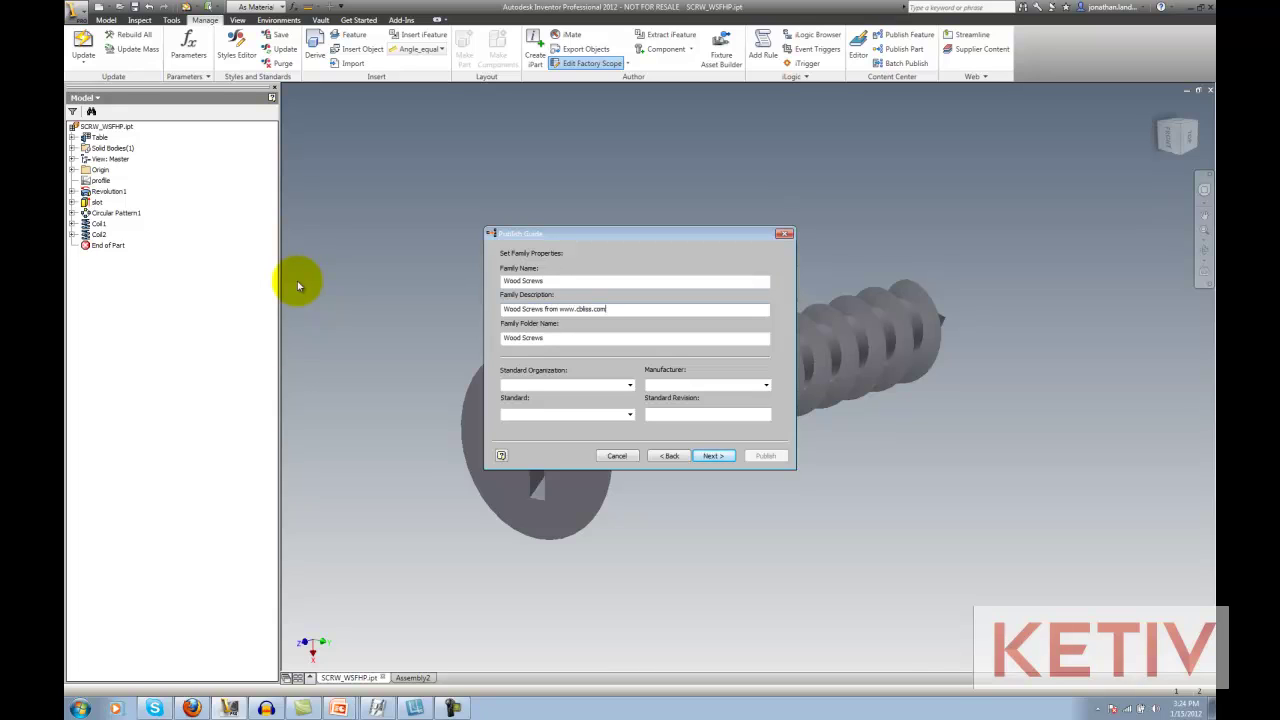
Set the family's standard organization to ANSI and its manufacturer to "Various".
click(629, 385)
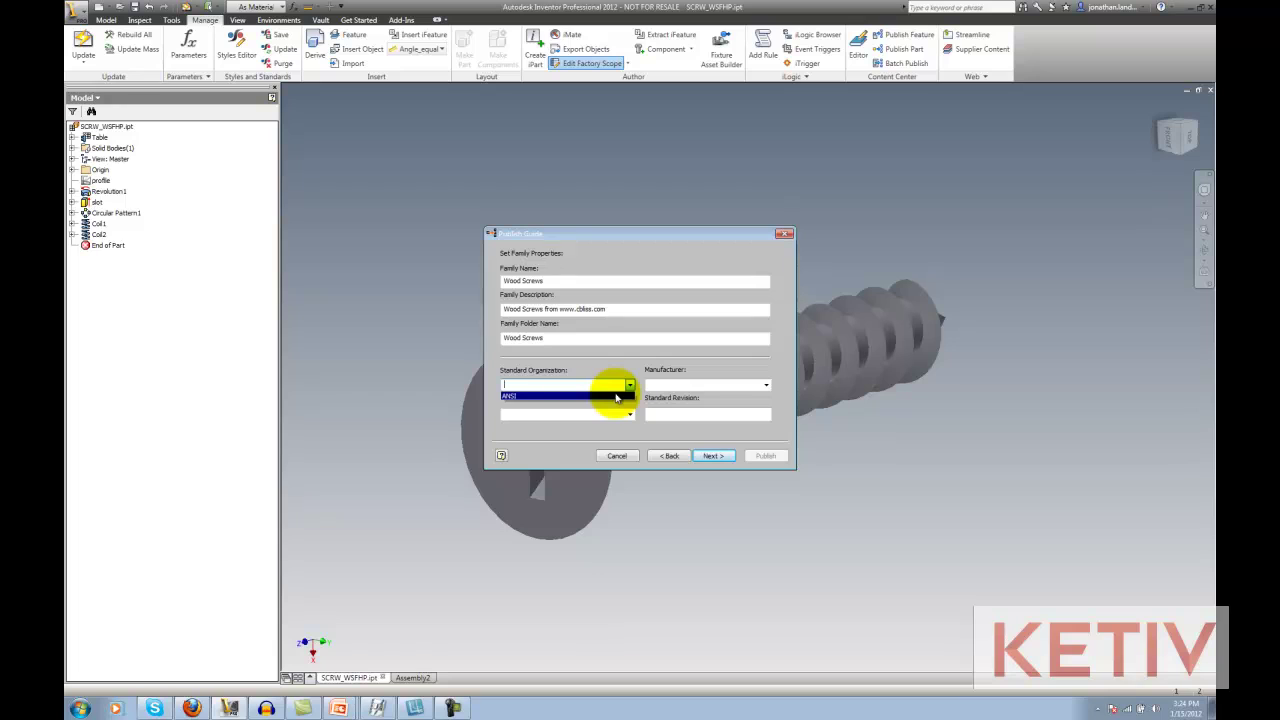
click(590, 340)
drag(590, 340, 466, 323)
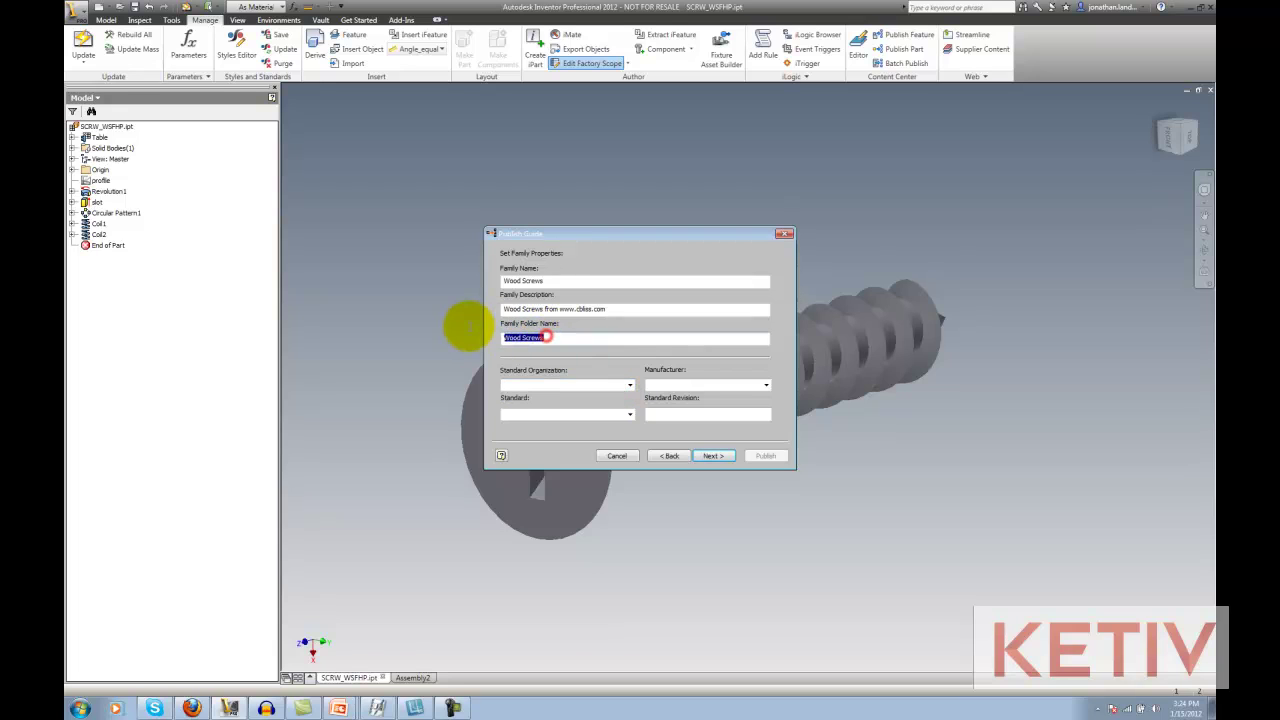
click(629, 385)
click(620, 398)
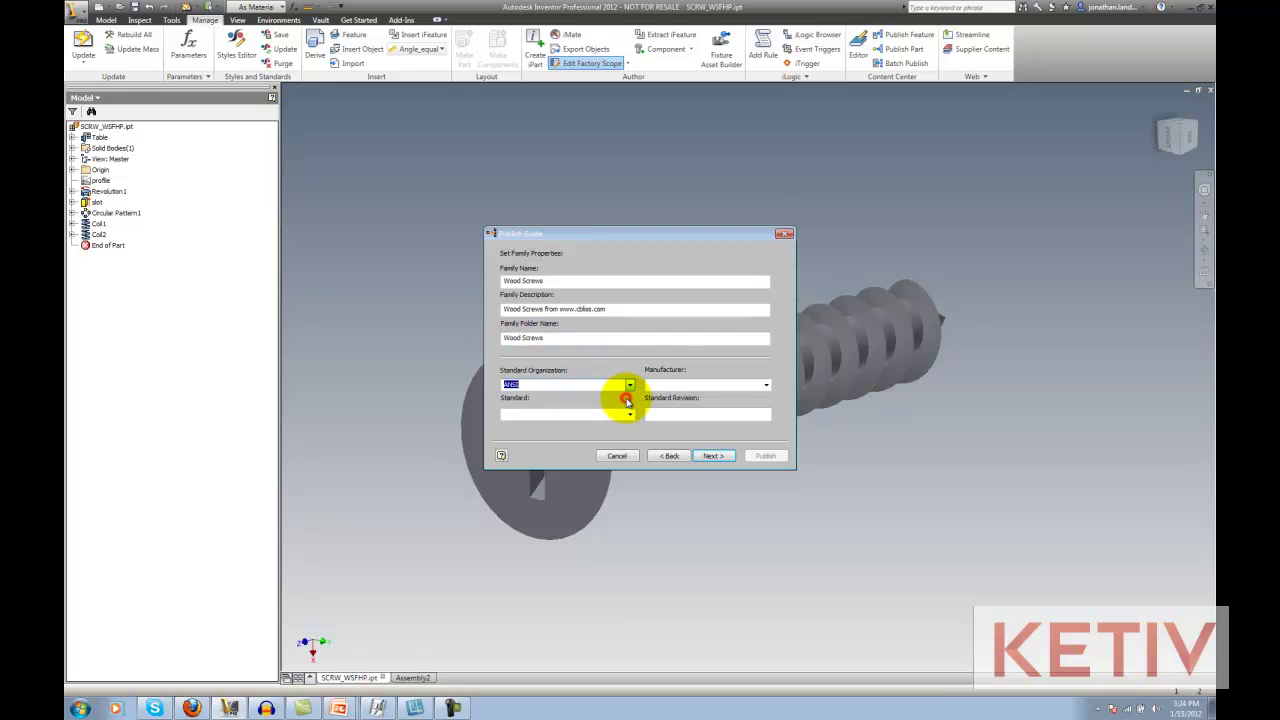
click(679, 386)
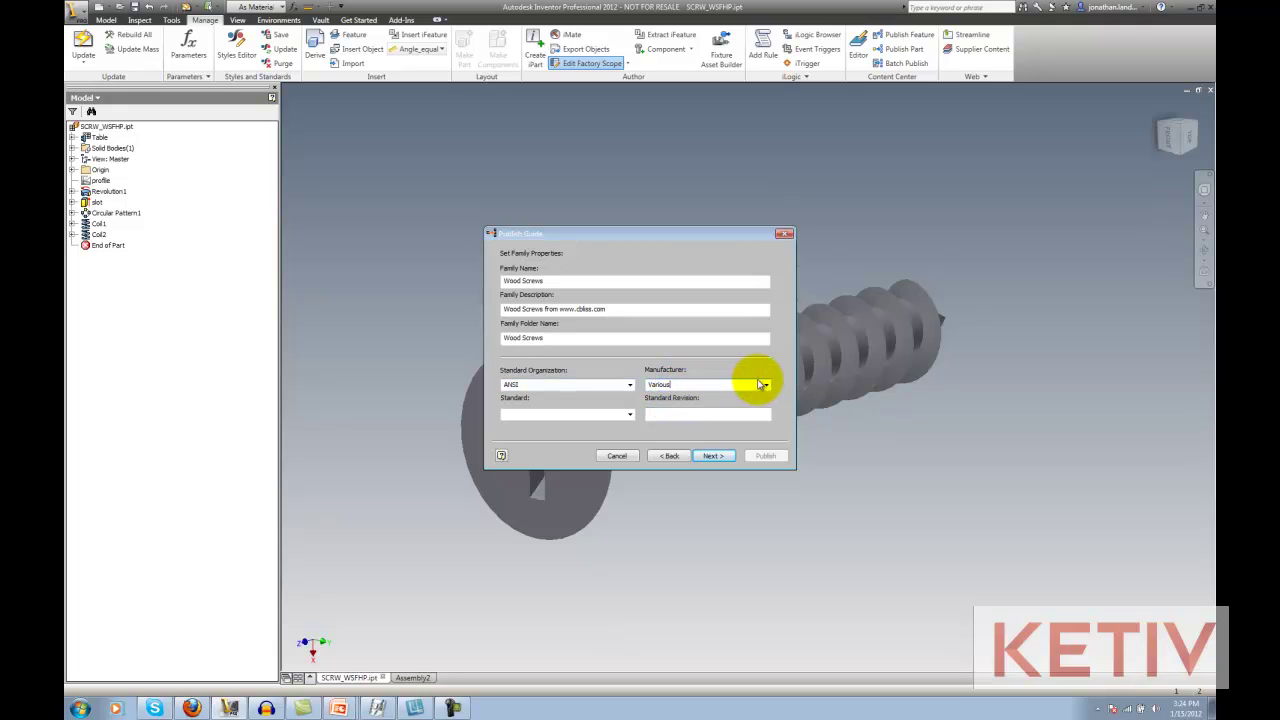
drag(752, 384, 623, 384)
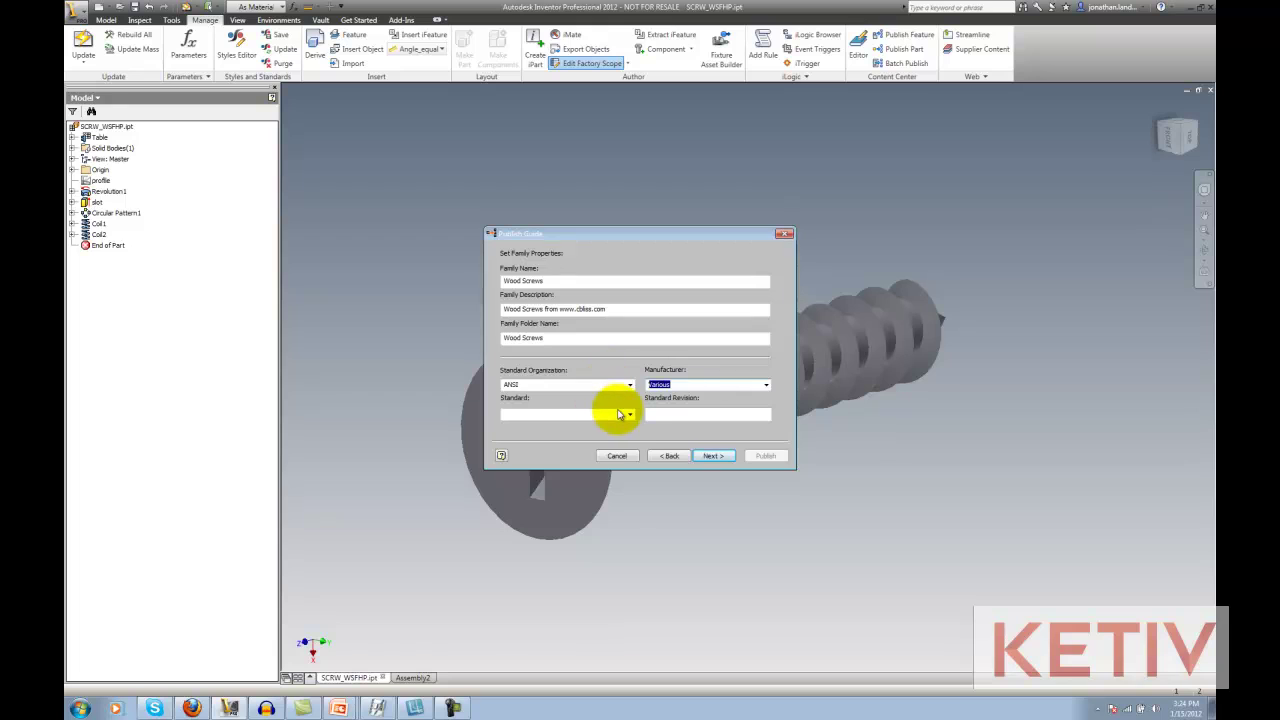
Set the family's standard to ANSI, keep the default thumbnail image, and publish the screw family to the Content Center.
click(627, 414)
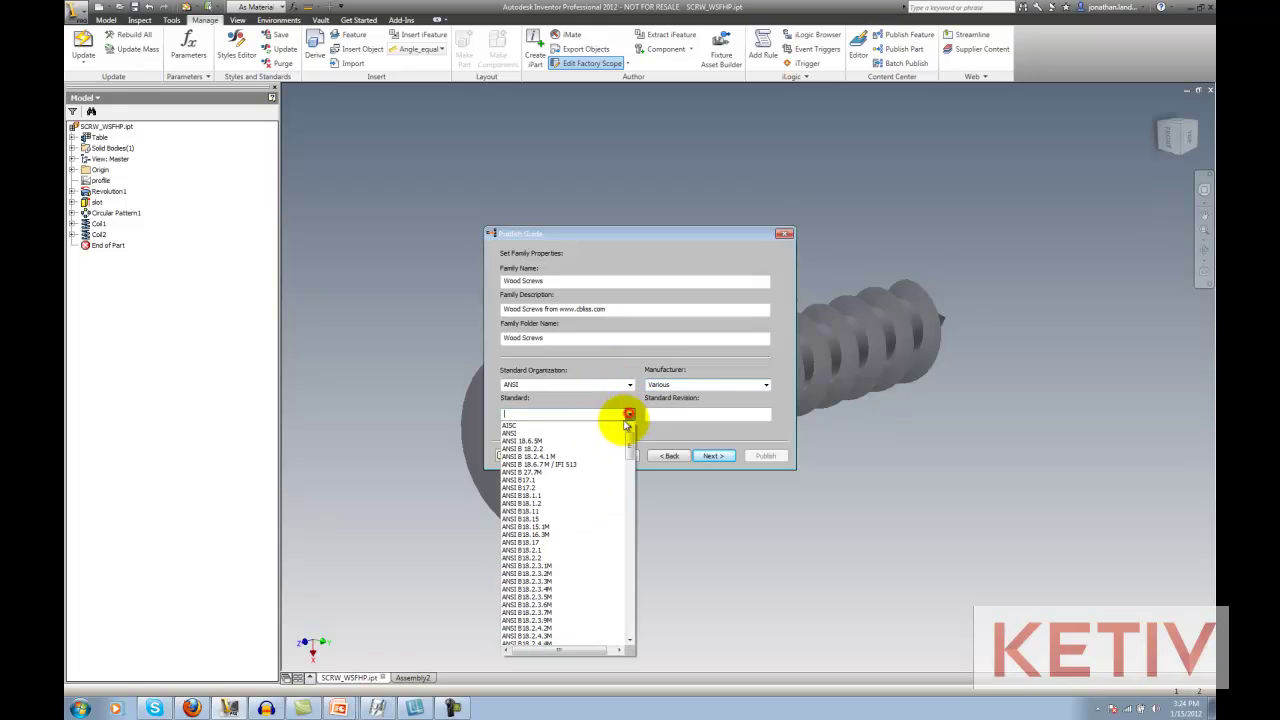
click(540, 433)
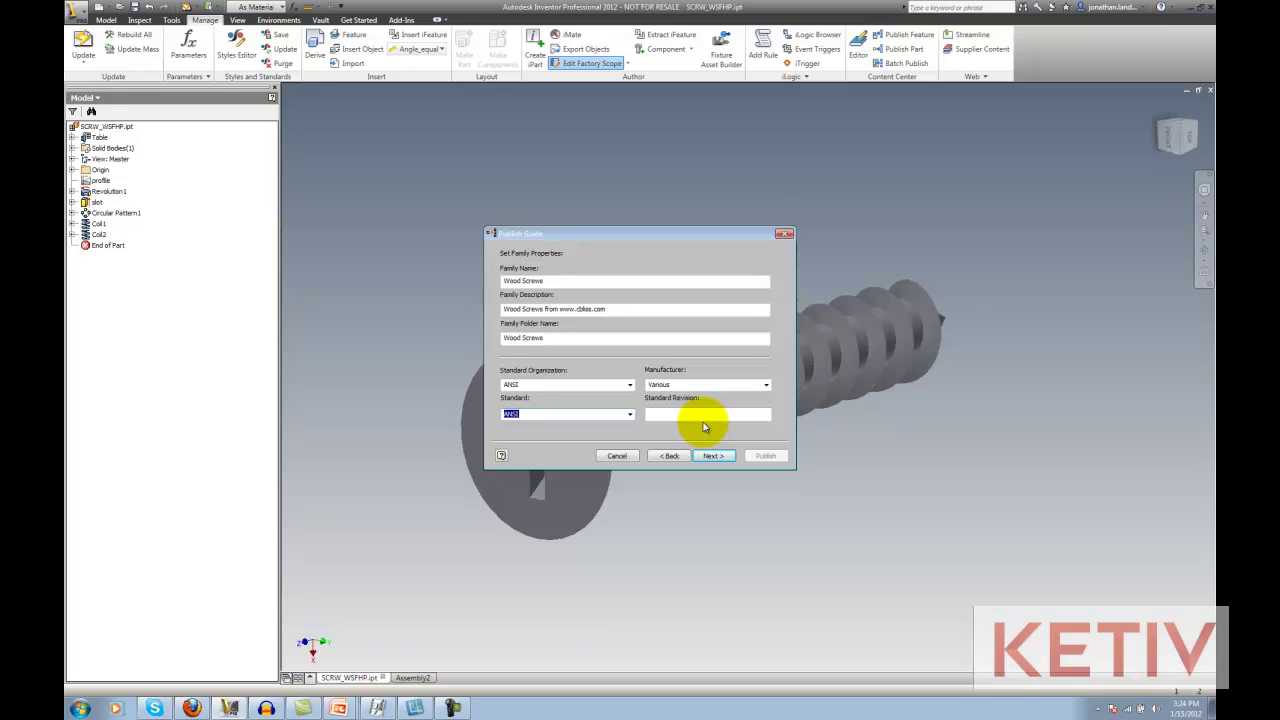
click(713, 455)
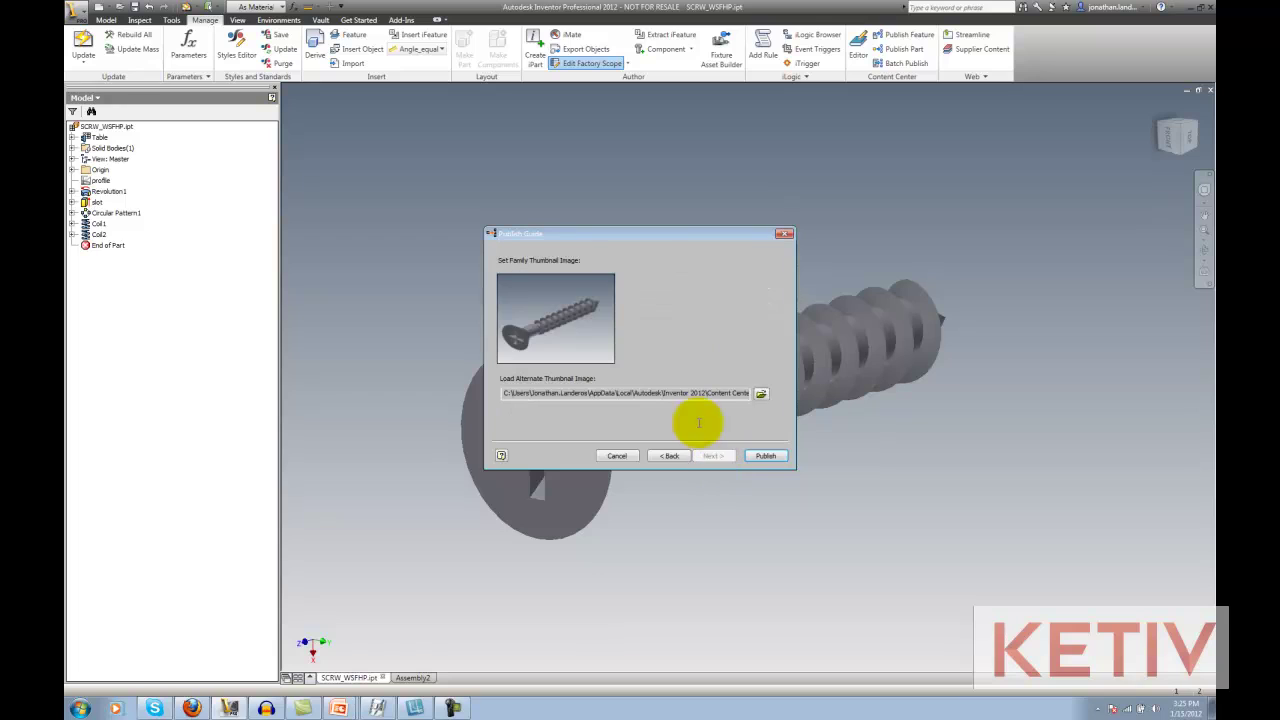
click(766, 458)
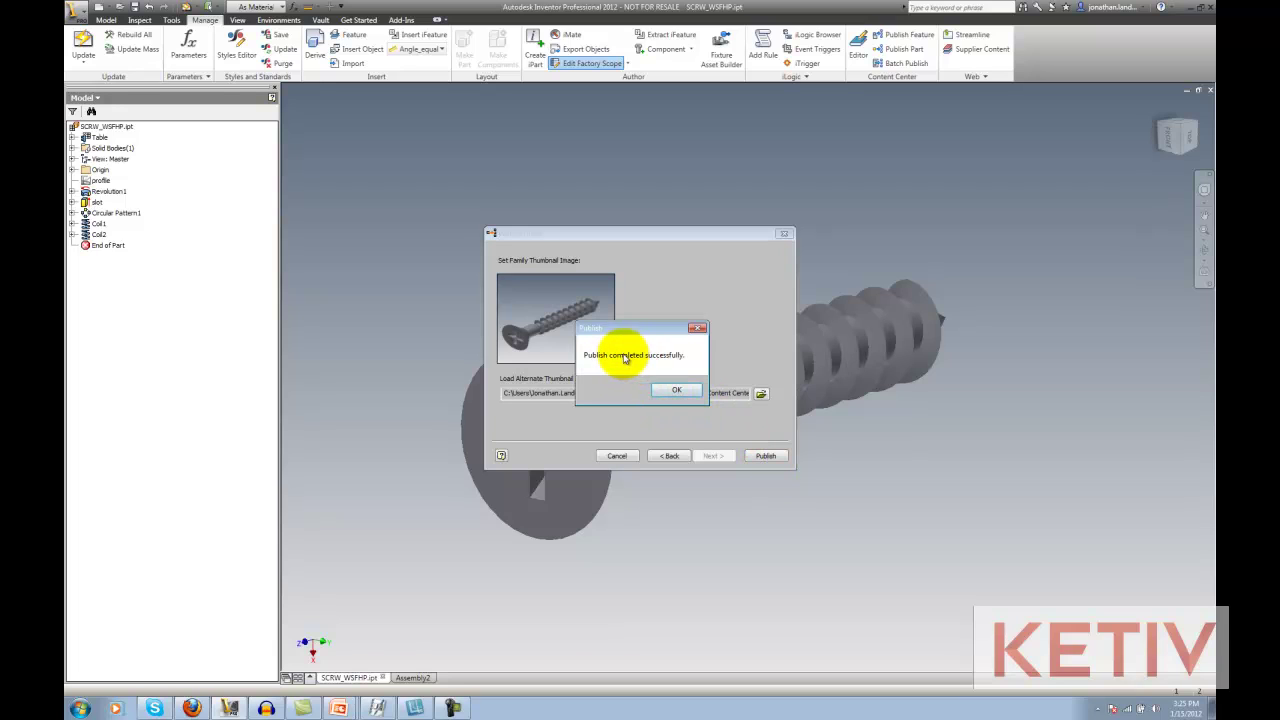
click(668, 389)
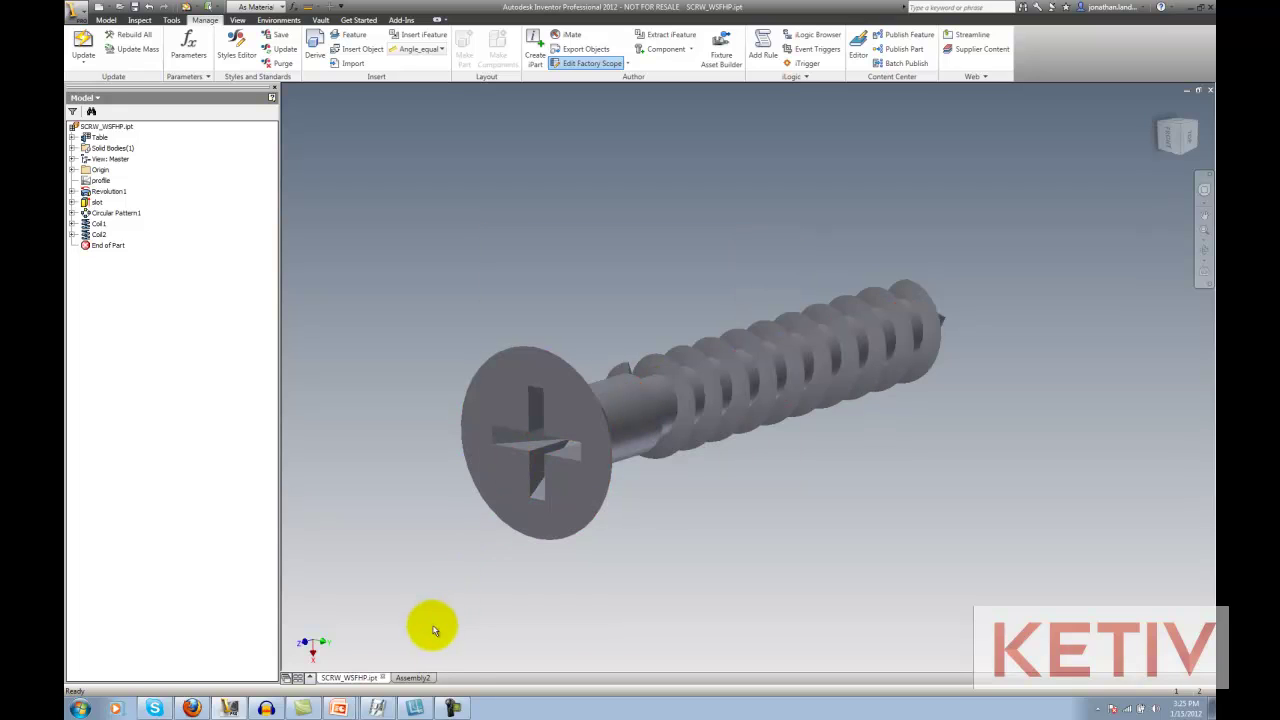
In Assembly2, start placing the Wood Screws family from the Fasteners > Wood Screws category of the Content Center.
click(410, 678)
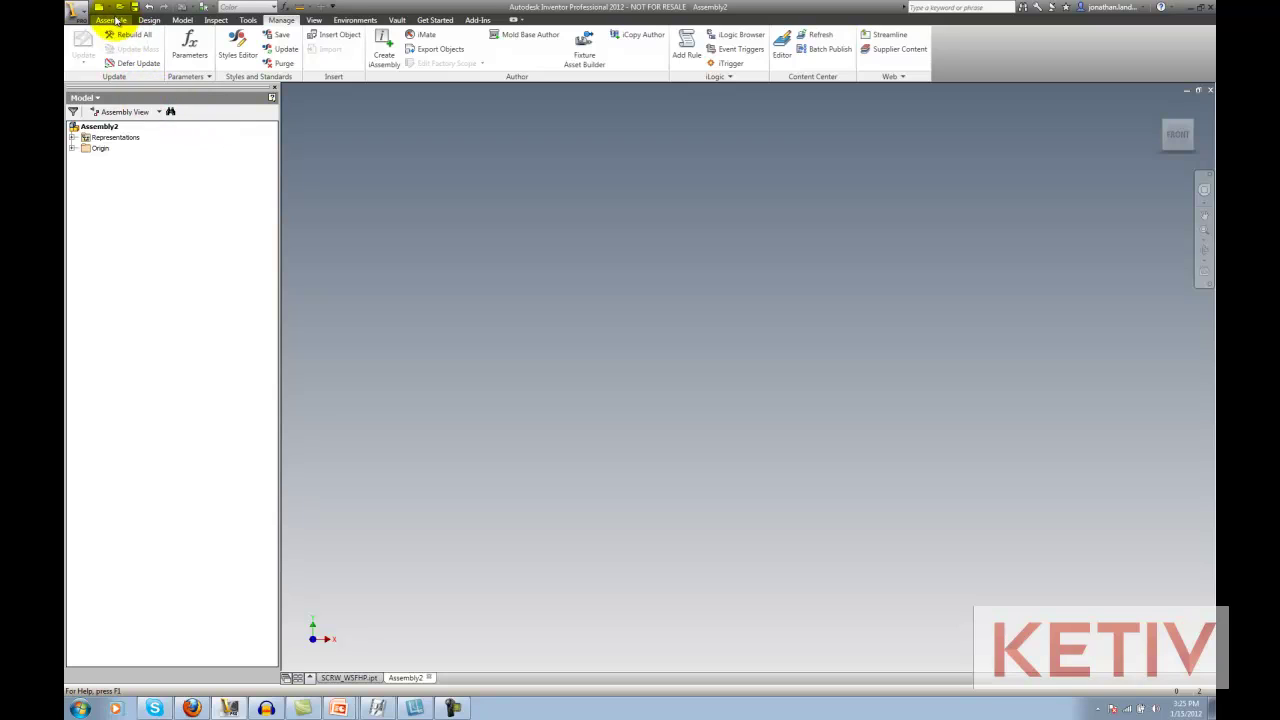
click(112, 19)
click(100, 58)
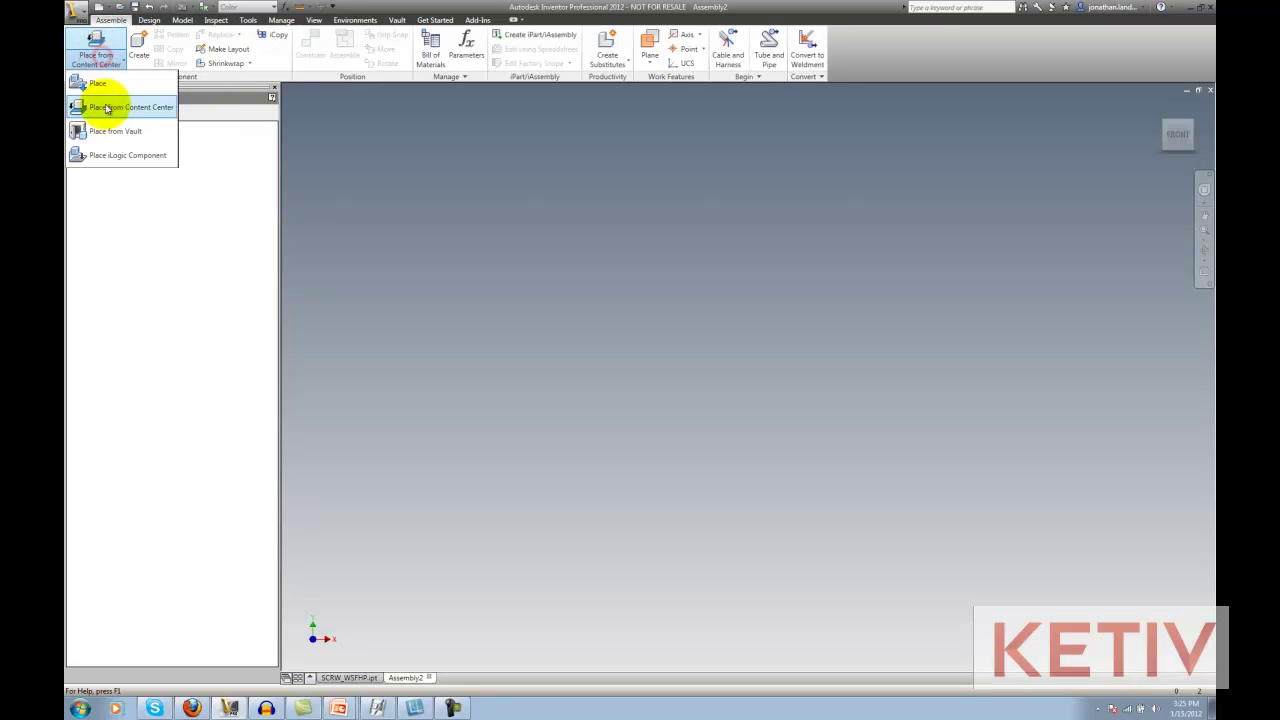
click(105, 108)
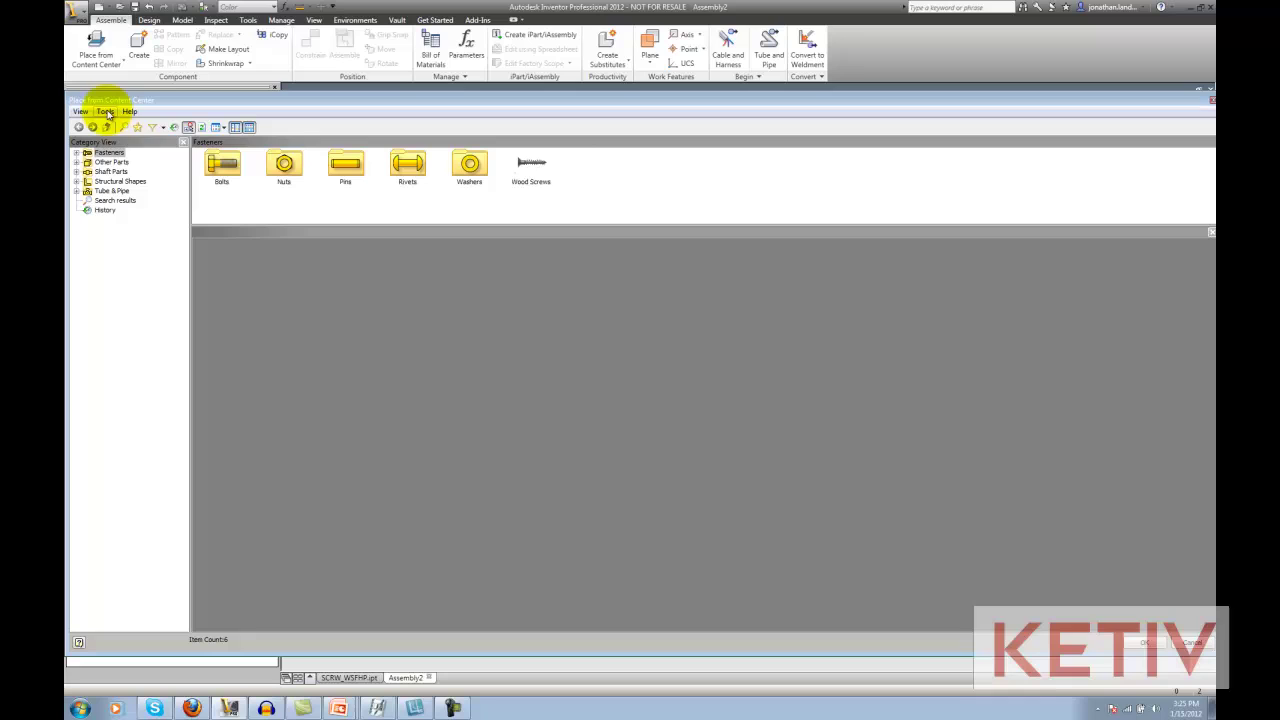
click(538, 163)
double_click(538, 163)
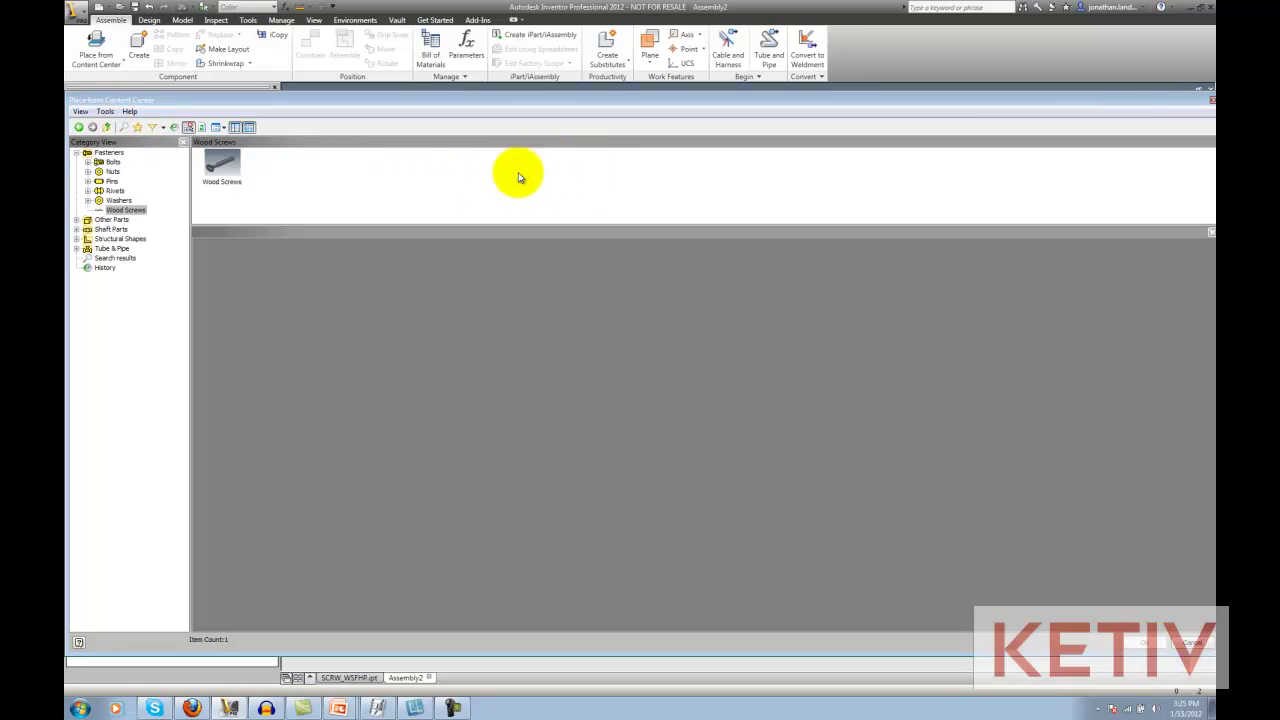
double_click(226, 175)
click(505, 273)
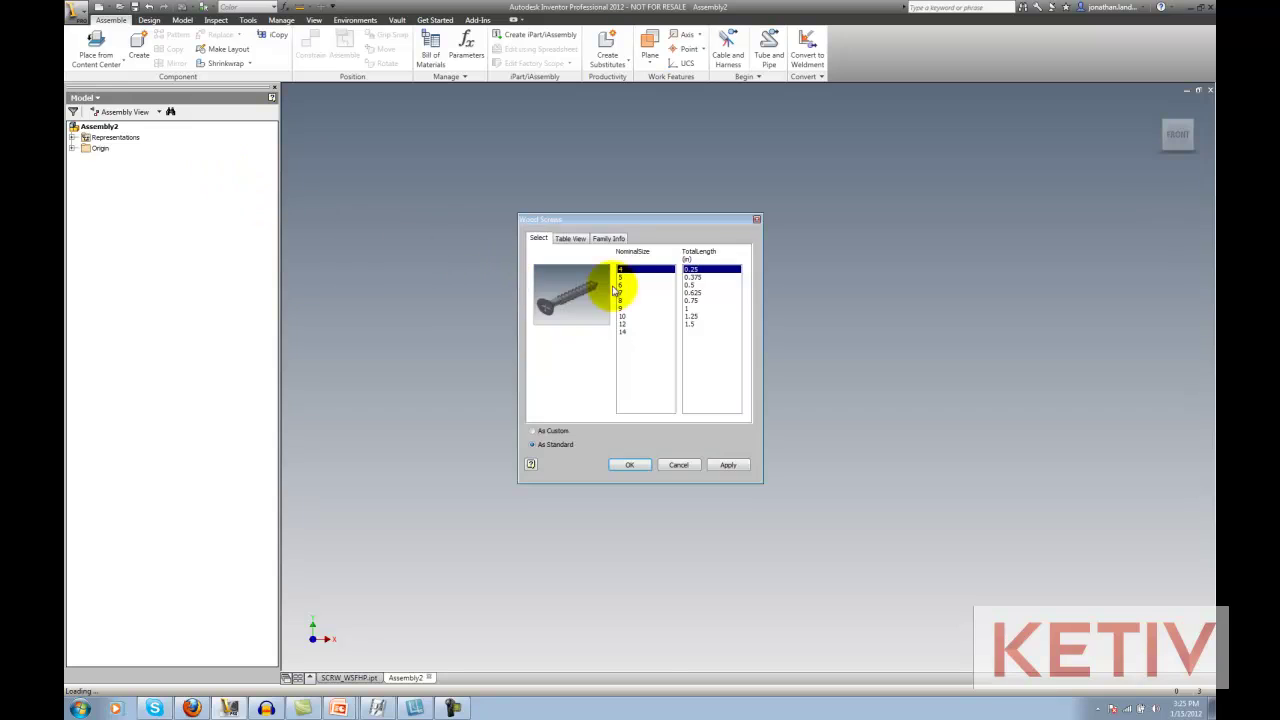
Select nominal size 8 with a total length of 1 in, and review the rows of the family table.
click(626, 301)
click(688, 300)
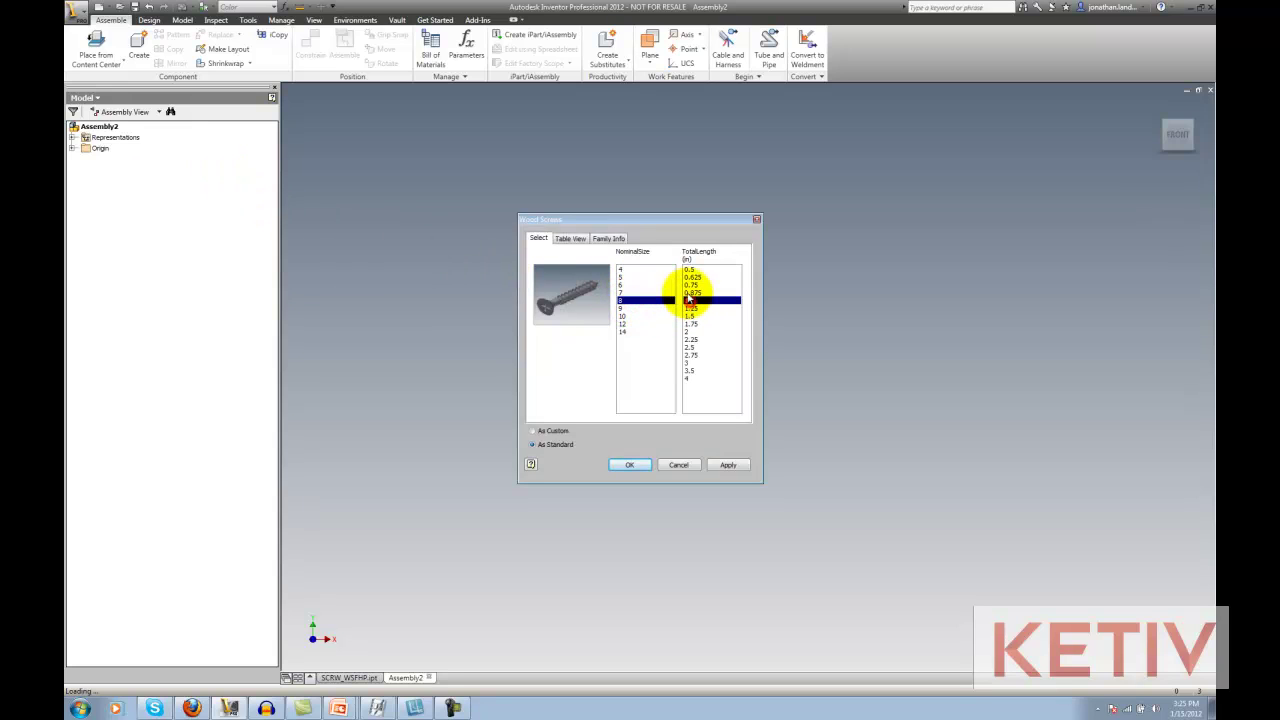
click(571, 239)
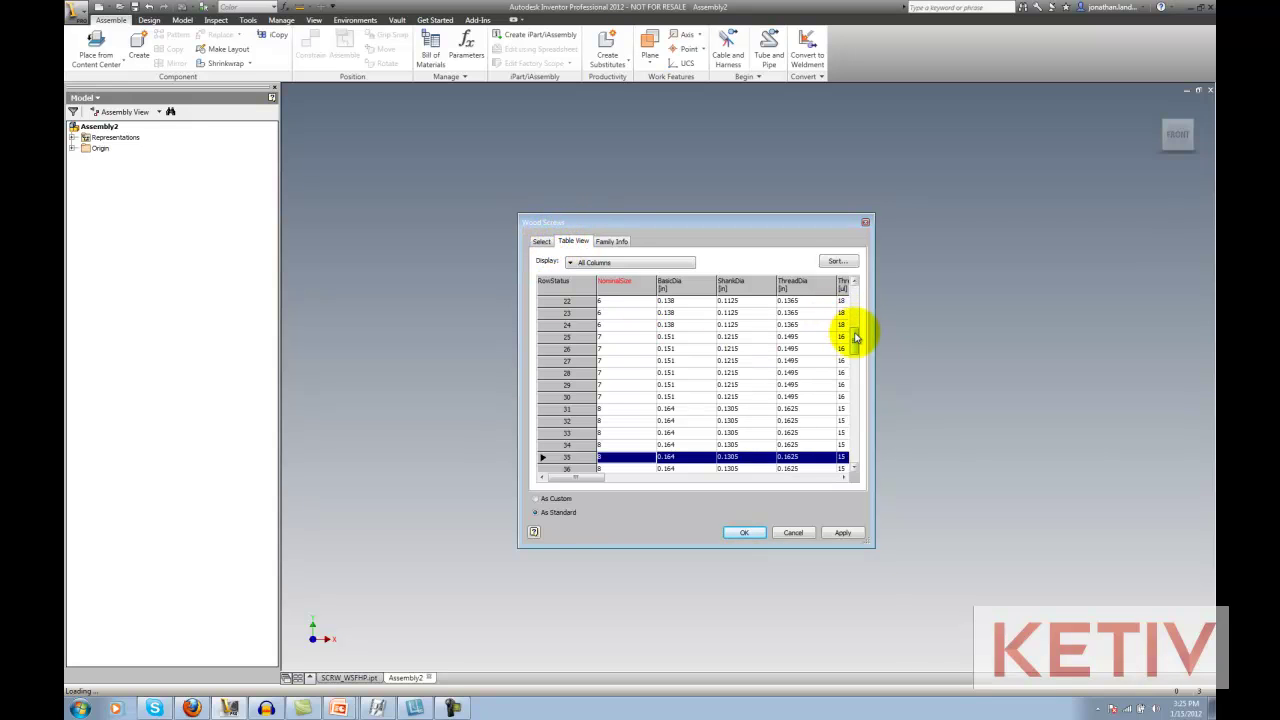
drag(855, 338, 871, 277)
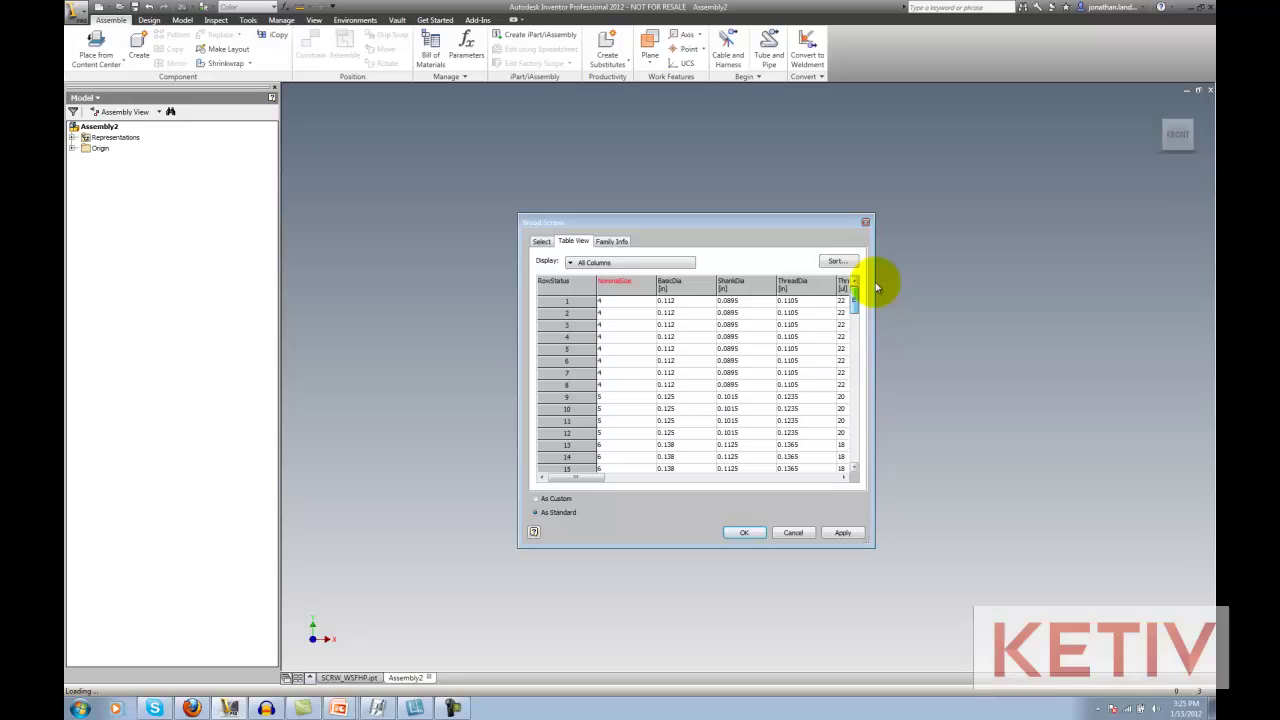
click(545, 244)
Accept the selected screw size and place a single instance of the wood screw in the assembly.
click(642, 471)
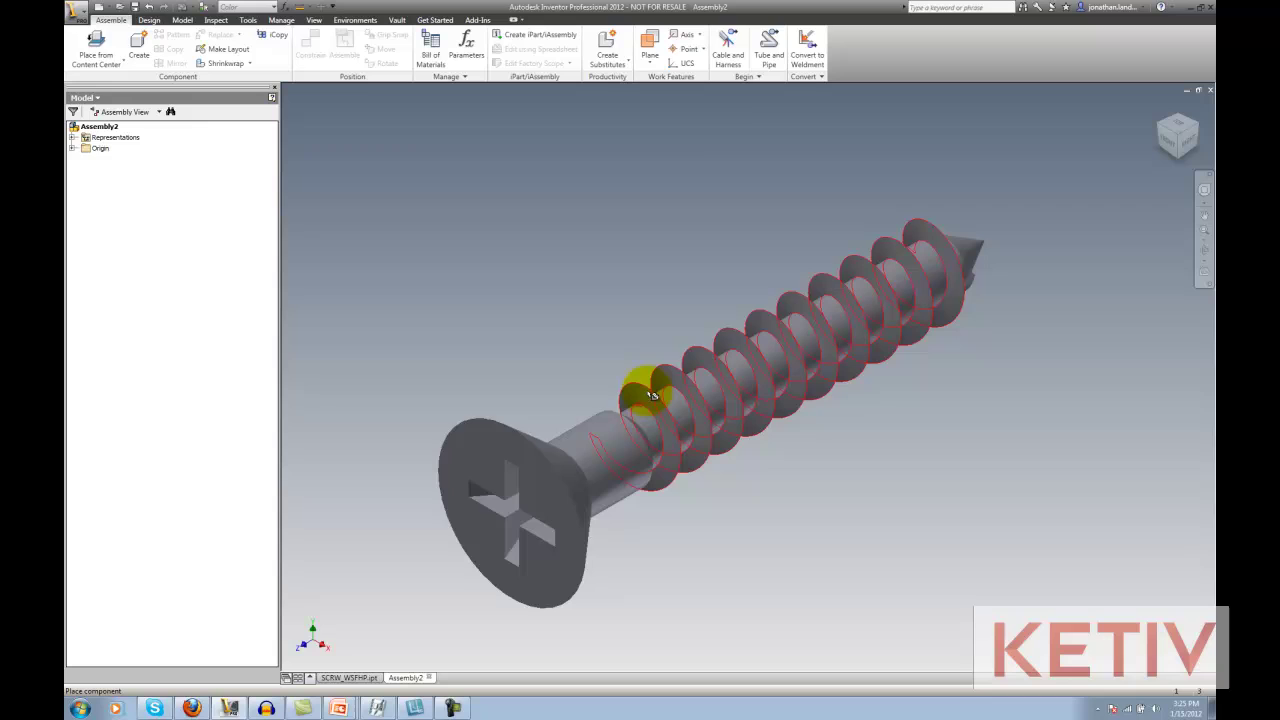
right_click(623, 233)
click(645, 237)
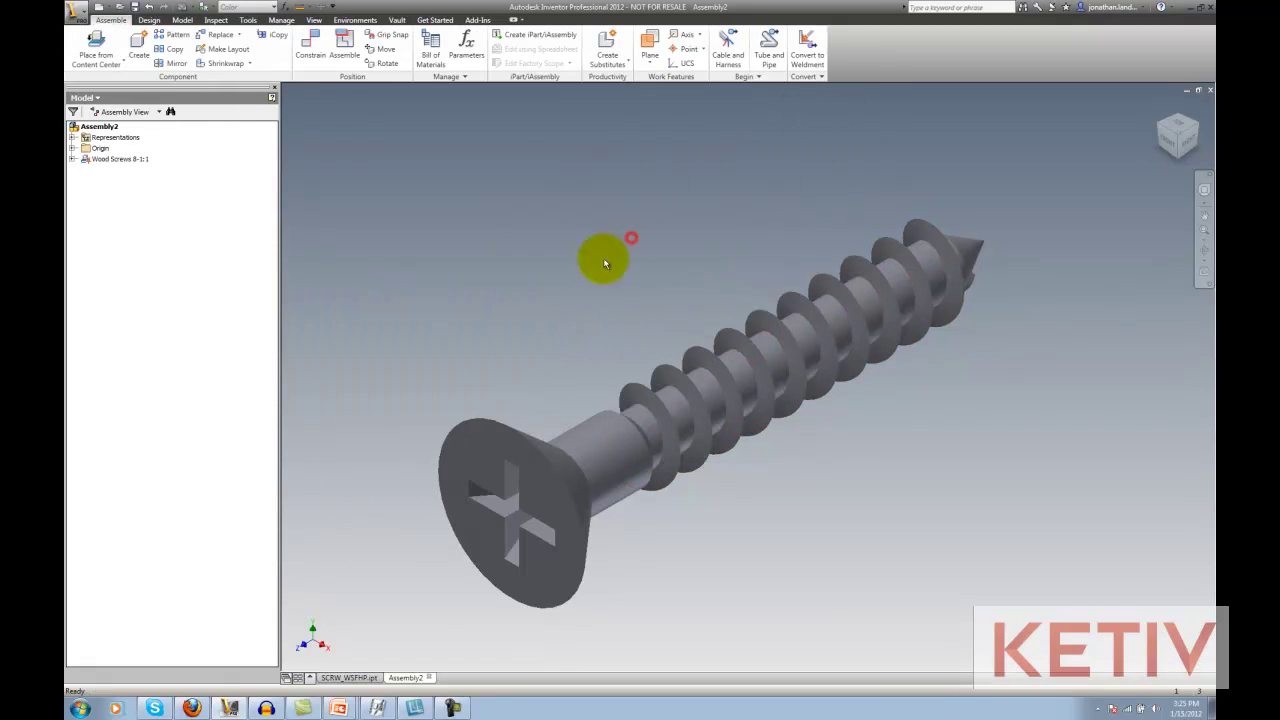